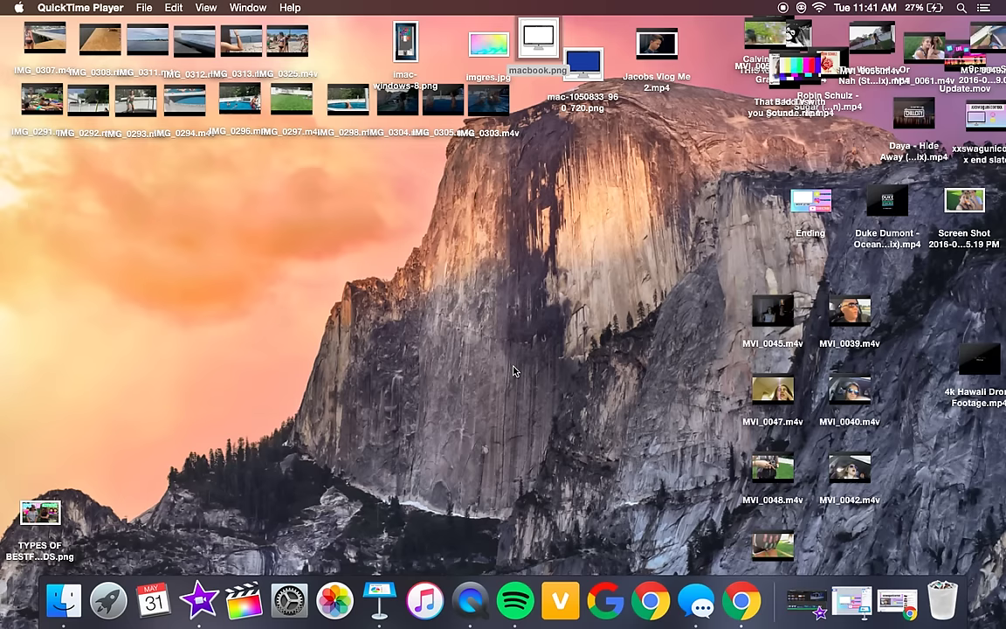
# - Replay the YouTube video's end screen and pause on it as a layout reference
pyautogui.click(741, 601)
pyautogui.moveTo(568, 431); pyautogui.dragTo(558, 431)
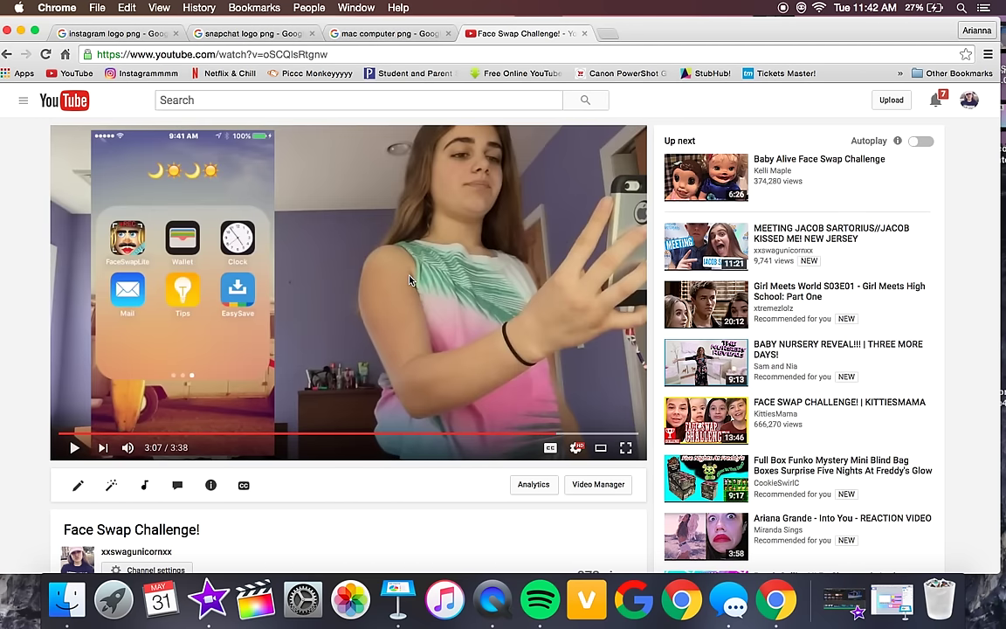
pyautogui.click(409, 279)
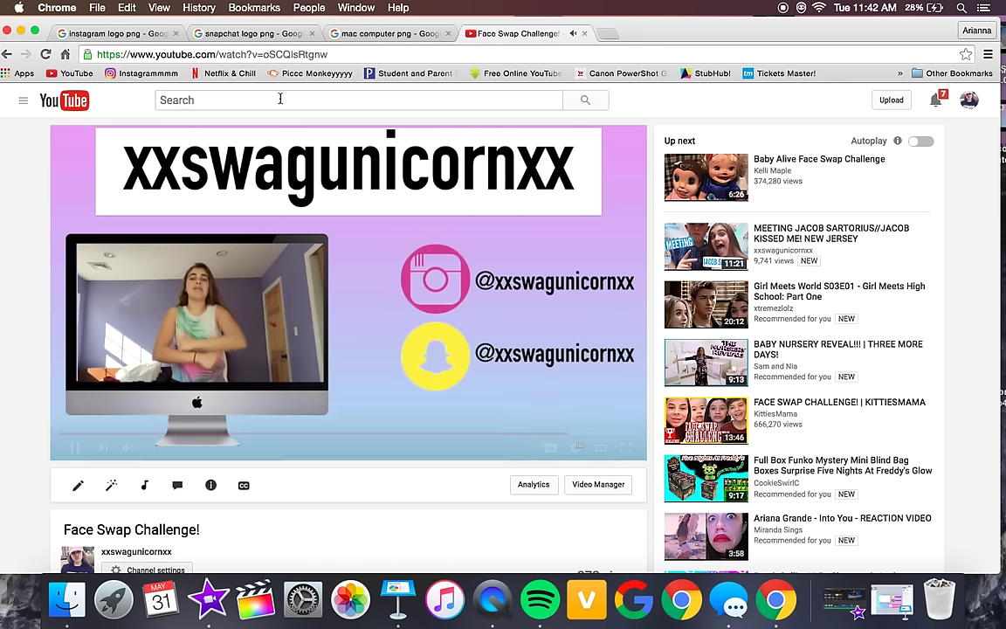
pyautogui.click(285, 284)
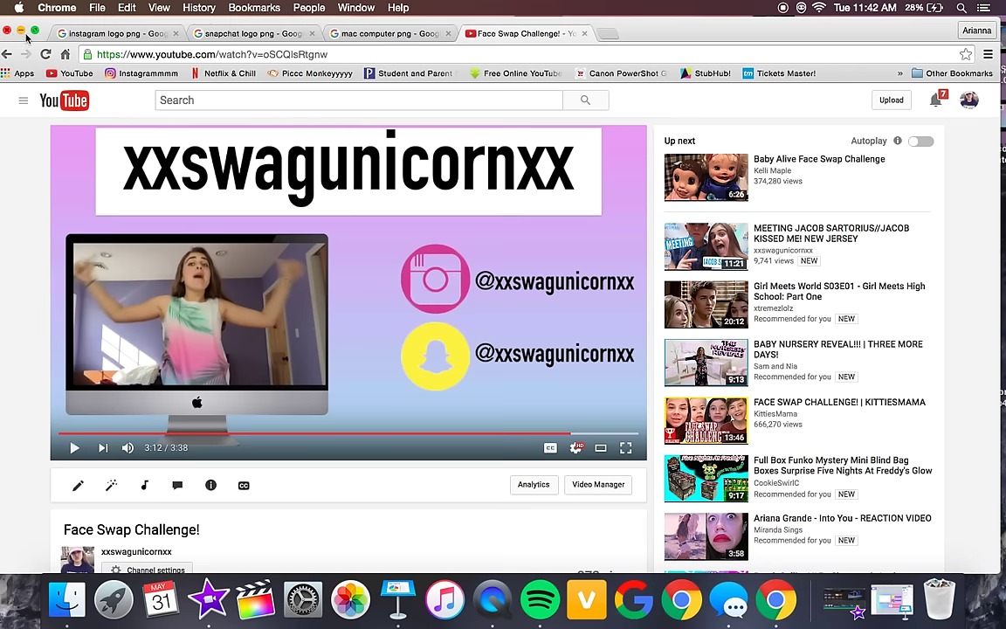
pyautogui.click(21, 31)
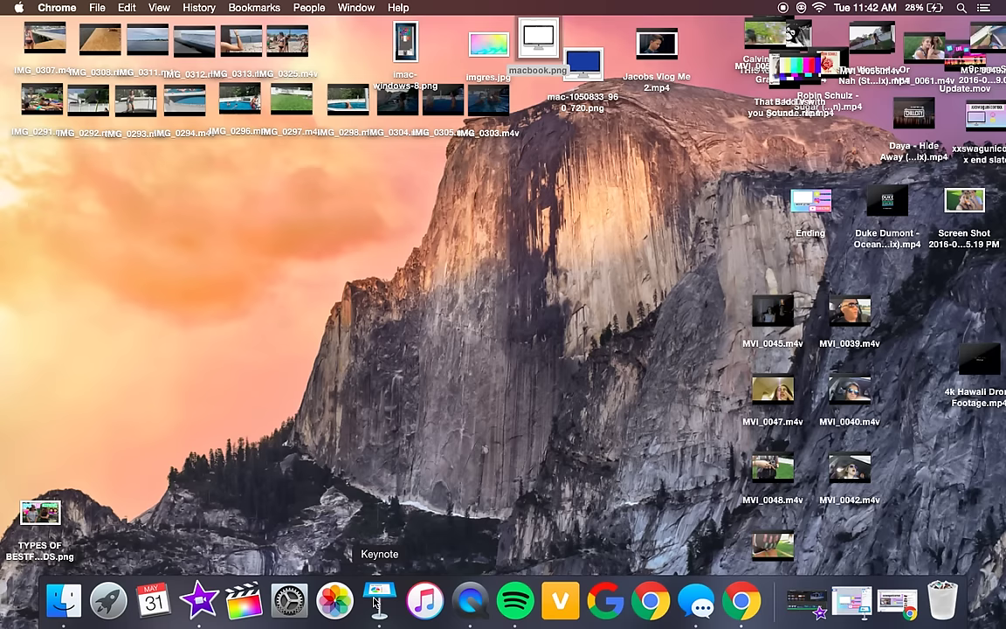
# - Create a new presentation with the White theme, setting the old Ending presentation aside
pyautogui.rightClick(376, 599)
pyautogui.click(376, 599)
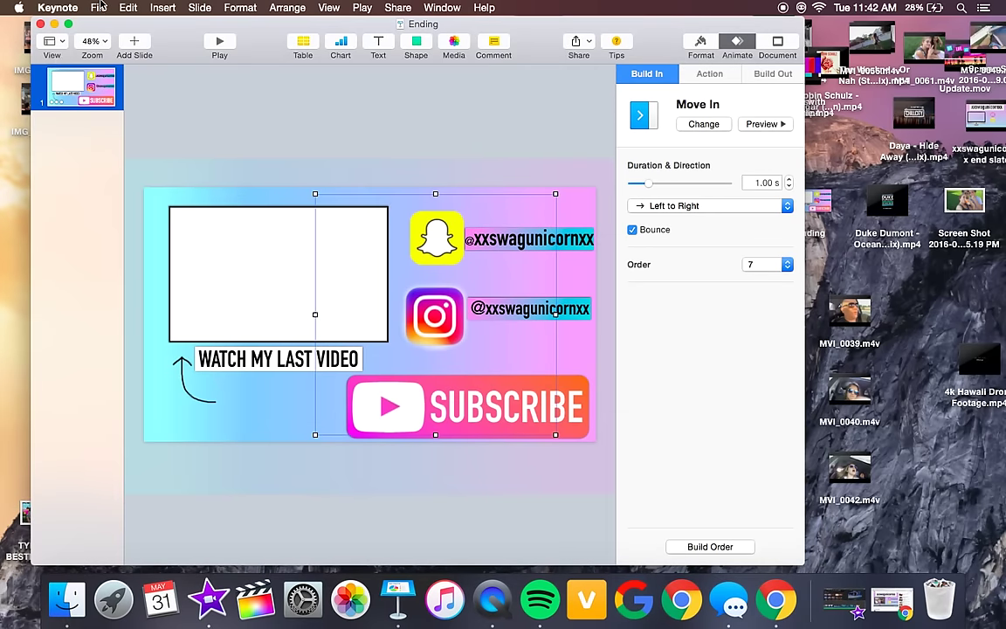
pyautogui.click(101, 7)
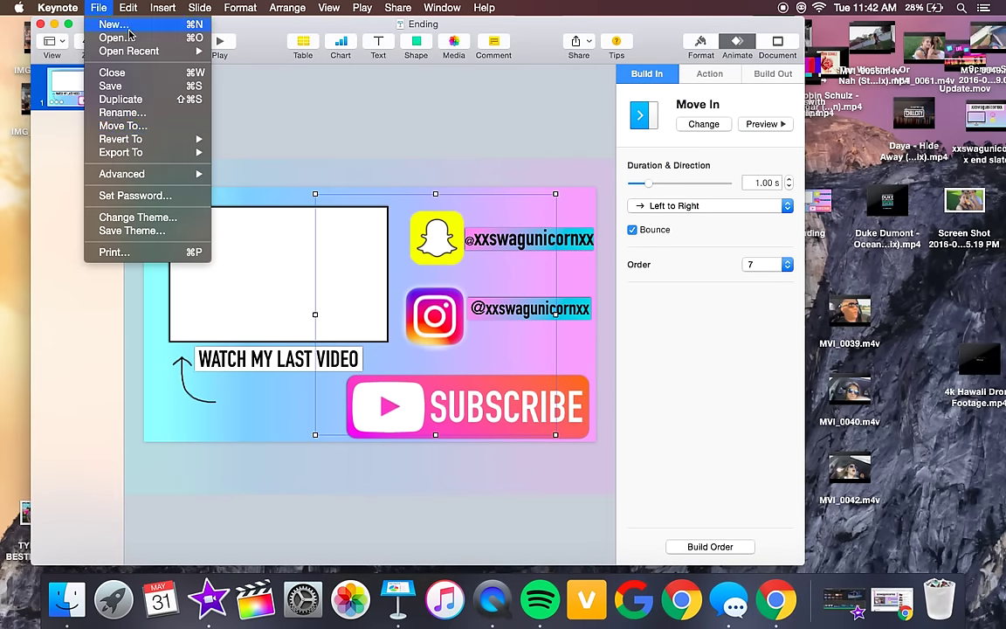
pyautogui.click(125, 26)
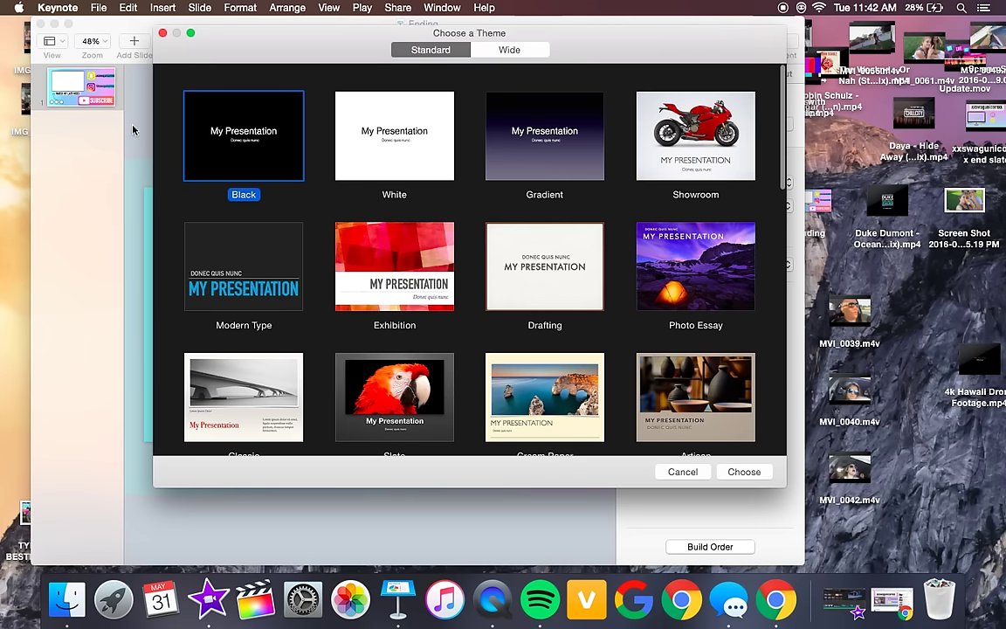
pyautogui.click(53, 22)
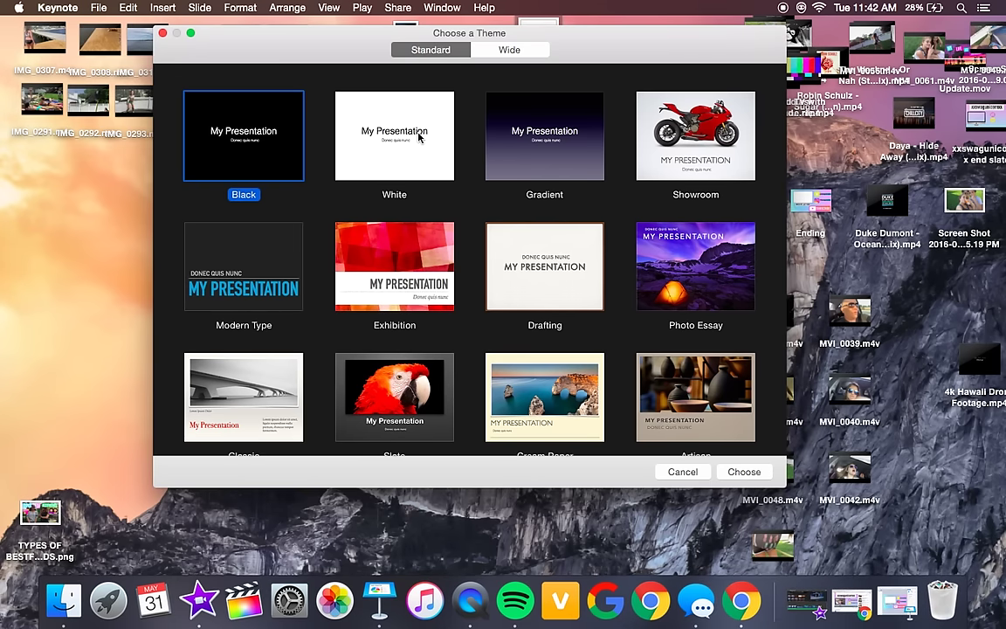
pyautogui.click(419, 137)
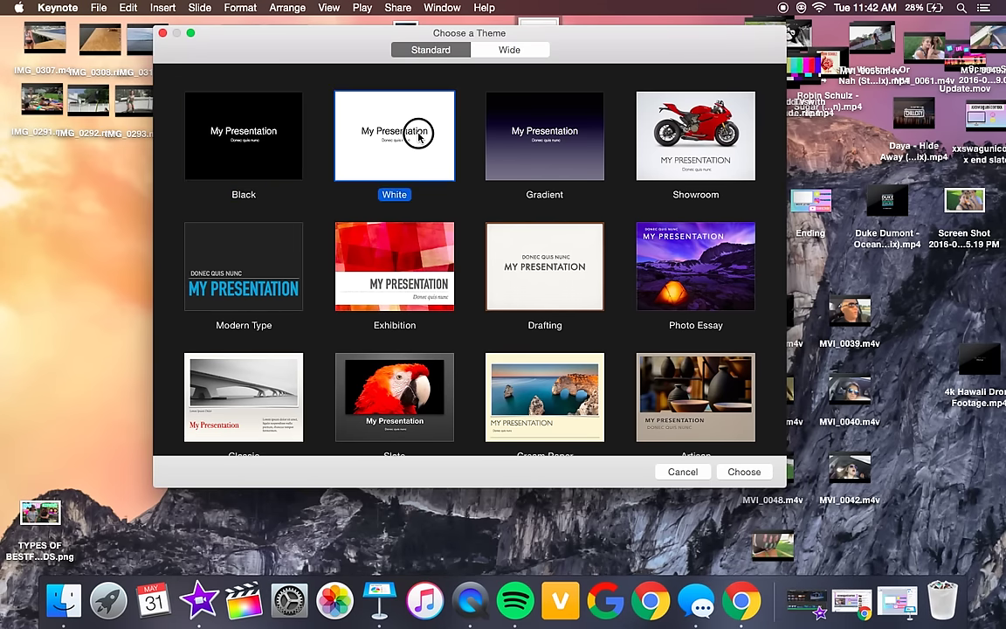
pyautogui.click(744, 472)
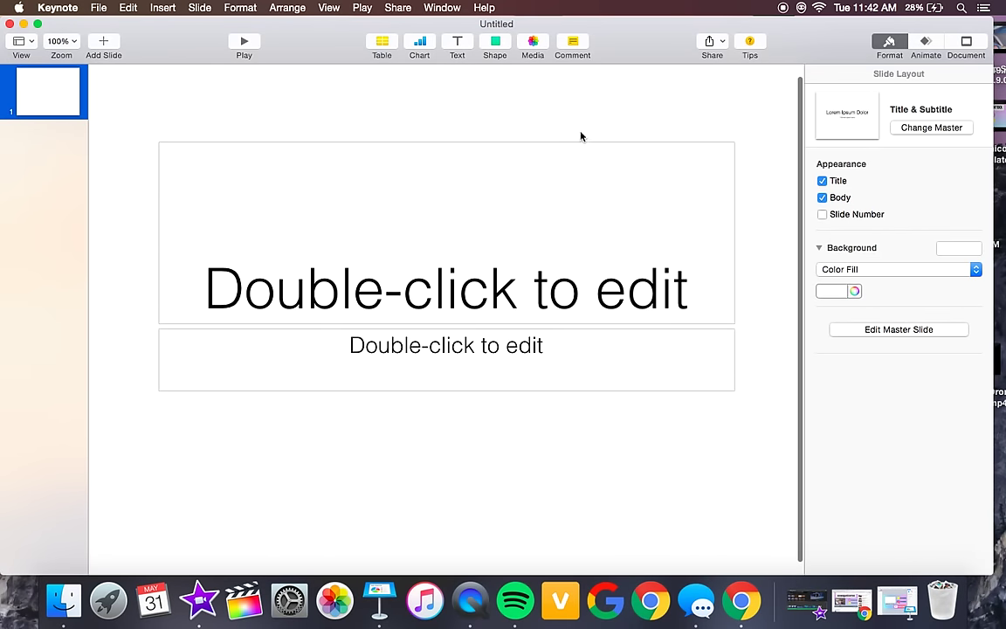
# - Delete the title and body placeholders from the slide
pyautogui.click(574, 145)
pyautogui.press('Delete')
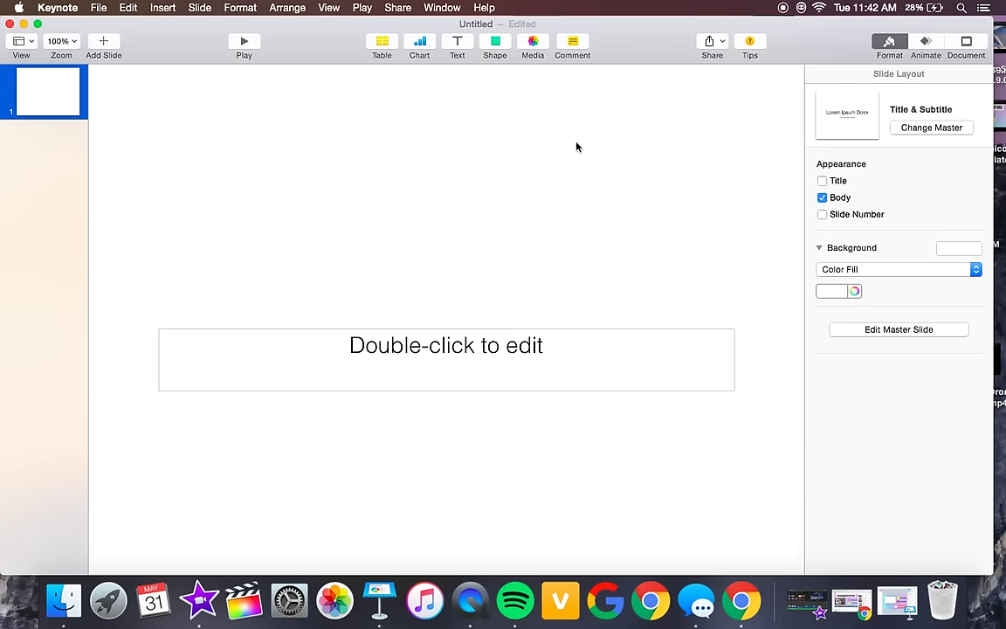
pyautogui.click(590, 331)
pyautogui.press('Delete')
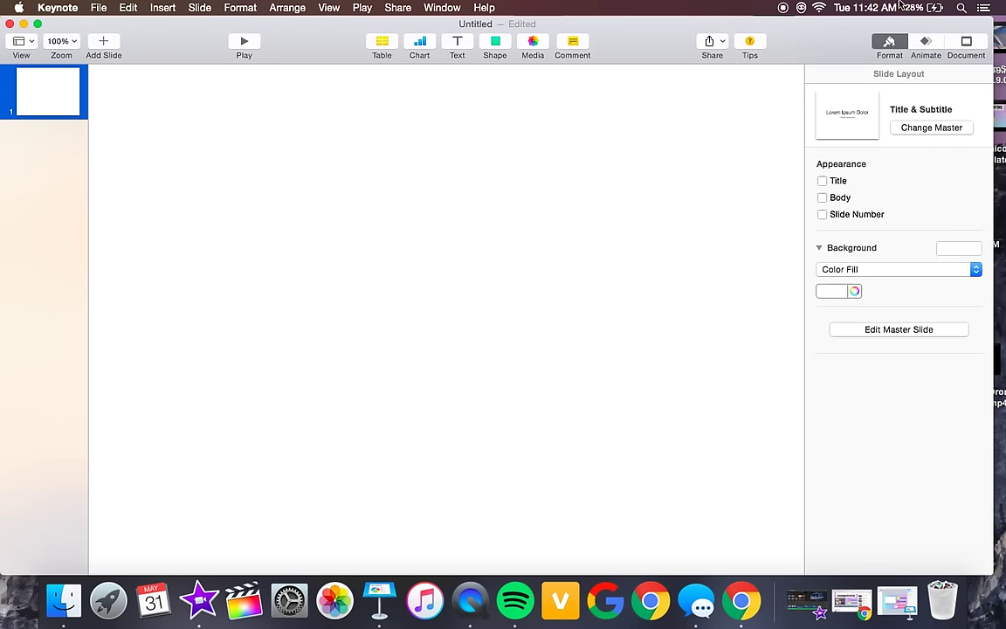
# - Set a custom slide size of 1350 x 760 in the Document settings
pyautogui.click(968, 45)
pyautogui.click(856, 378)
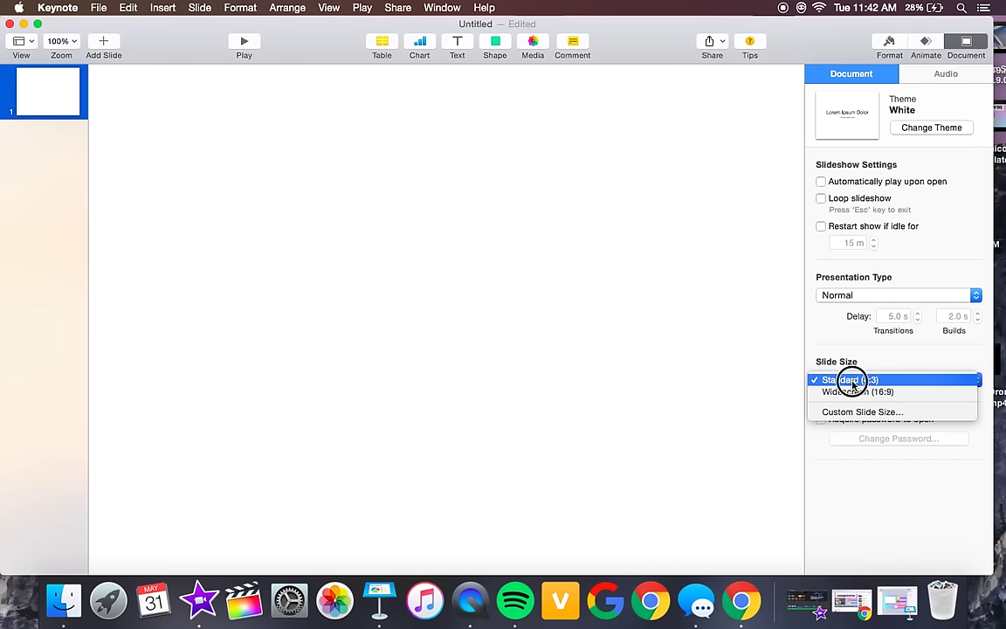
pyautogui.click(841, 410)
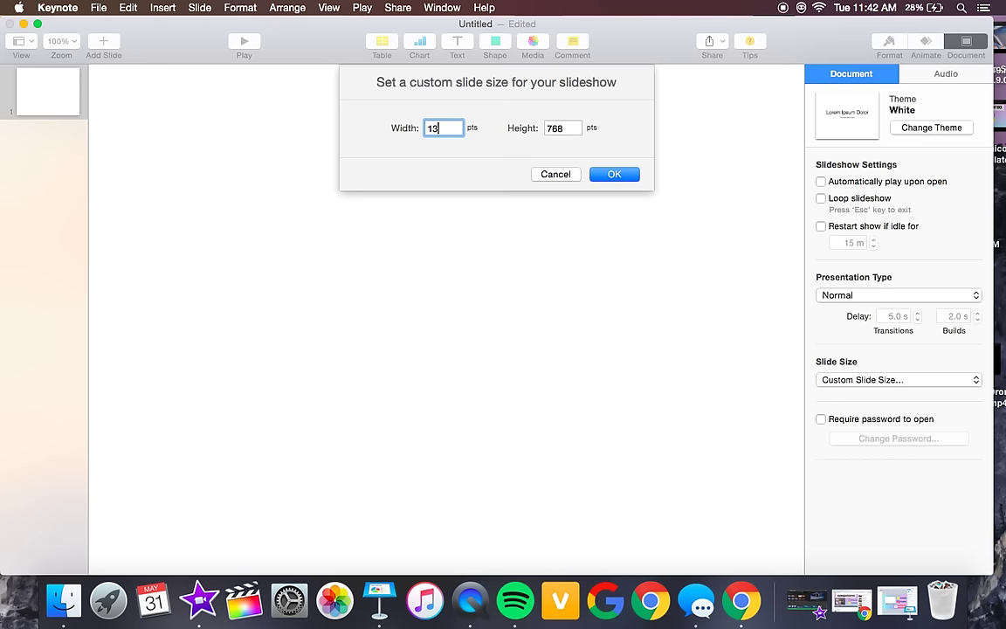
pyautogui.click(567, 128)
pyautogui.press('BackSpace')
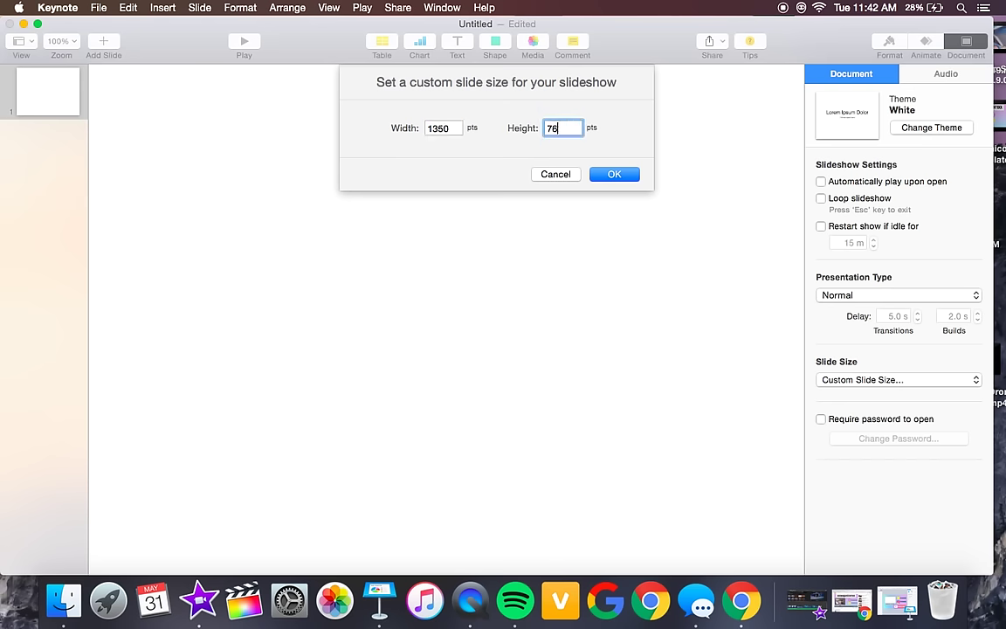
pyautogui.click(617, 176)
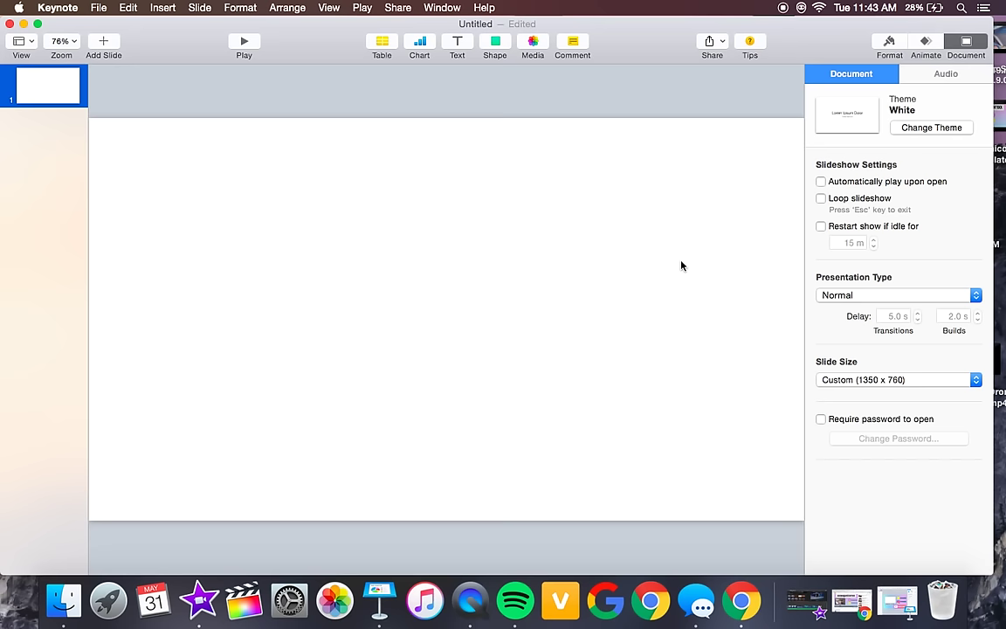
# - Search Google for 'gradient background' in a new browser tab
pyautogui.click(740, 601)
pyautogui.click(609, 34)
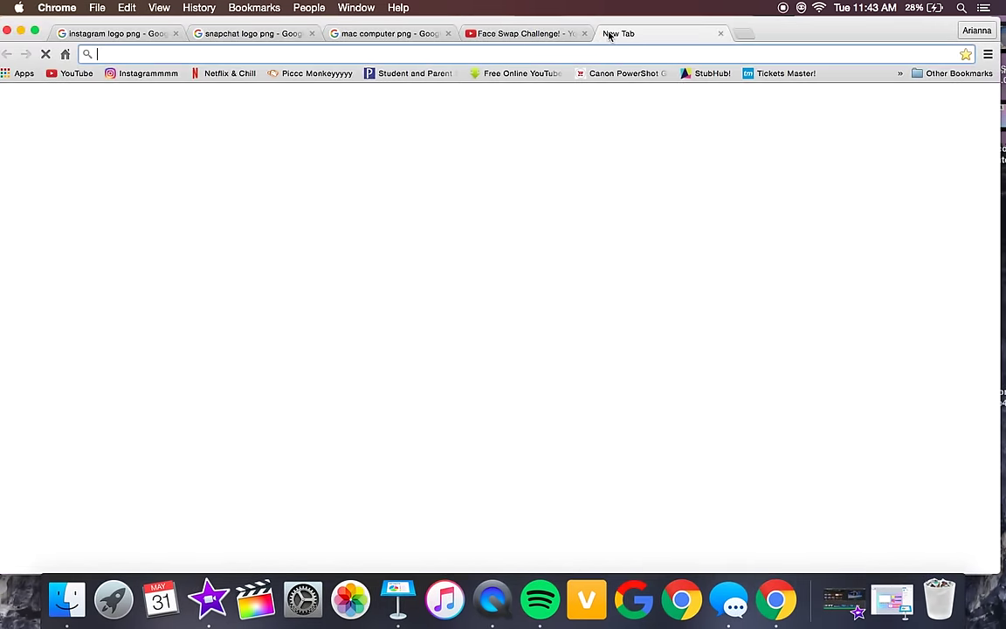
pyautogui.write('gradient background')
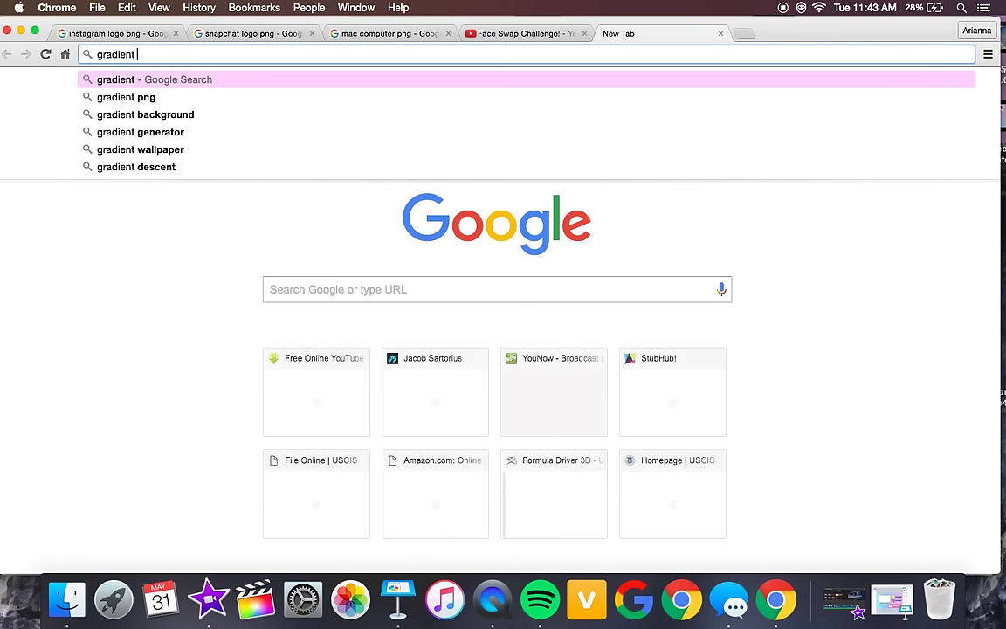
pyautogui.press('Return')
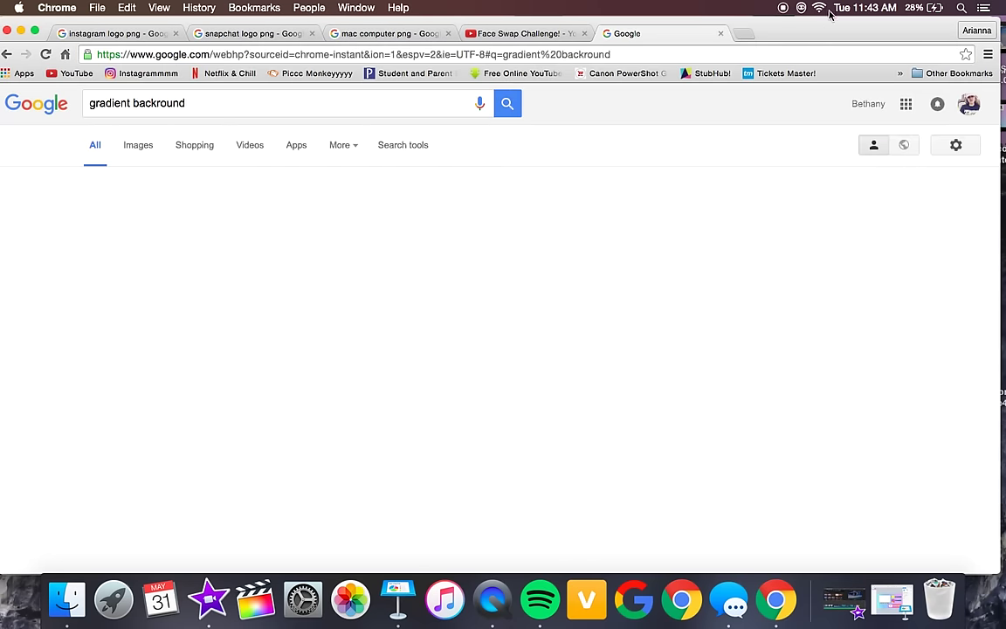
# - Search 'rainbow gradient tumblr', browse its image results, and move the browser down to reveal Keynote
pyautogui.press('super+t')
pyautogui.write('rainbow gradient')
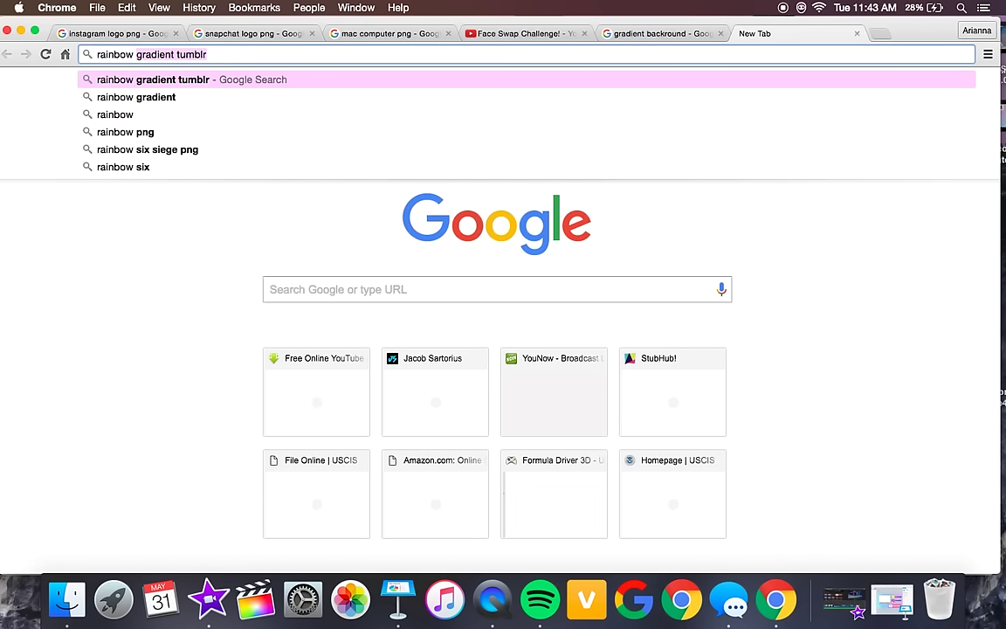
pyautogui.write(' tu')
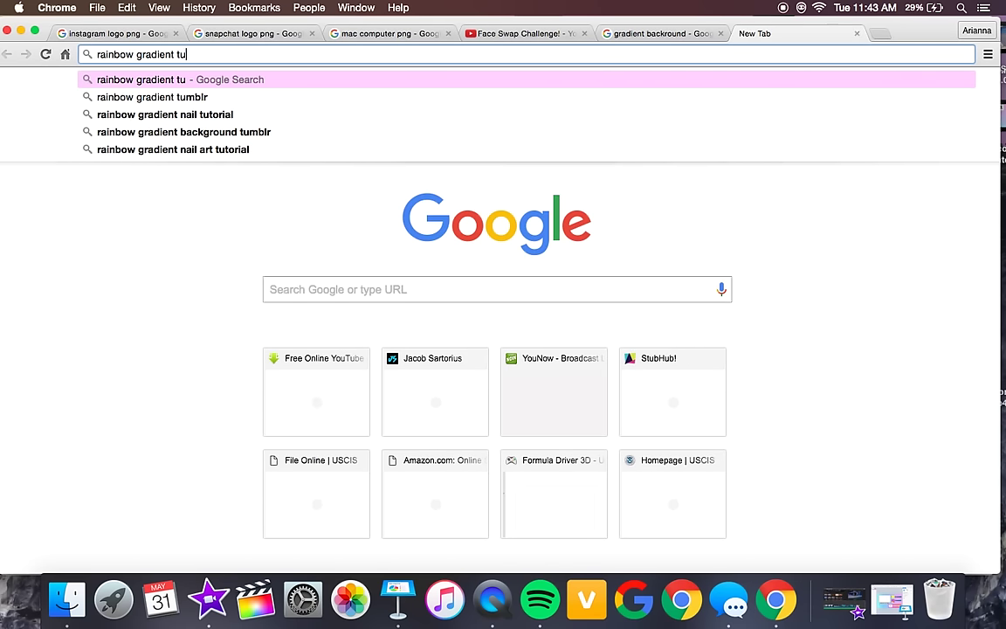
pyautogui.write('mblr')
pyautogui.press('Return')
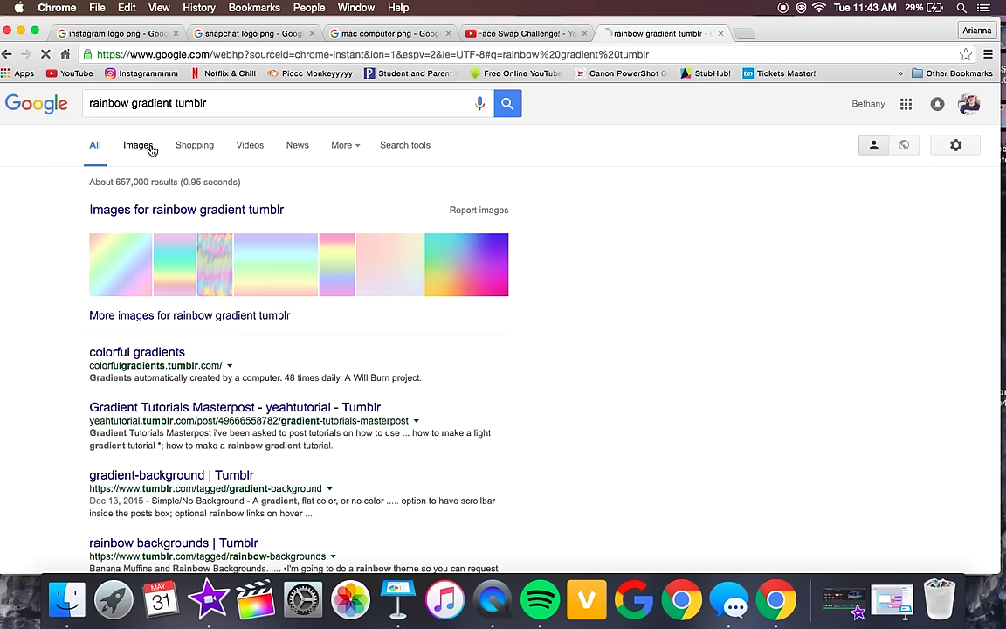
pyautogui.click(150, 148)
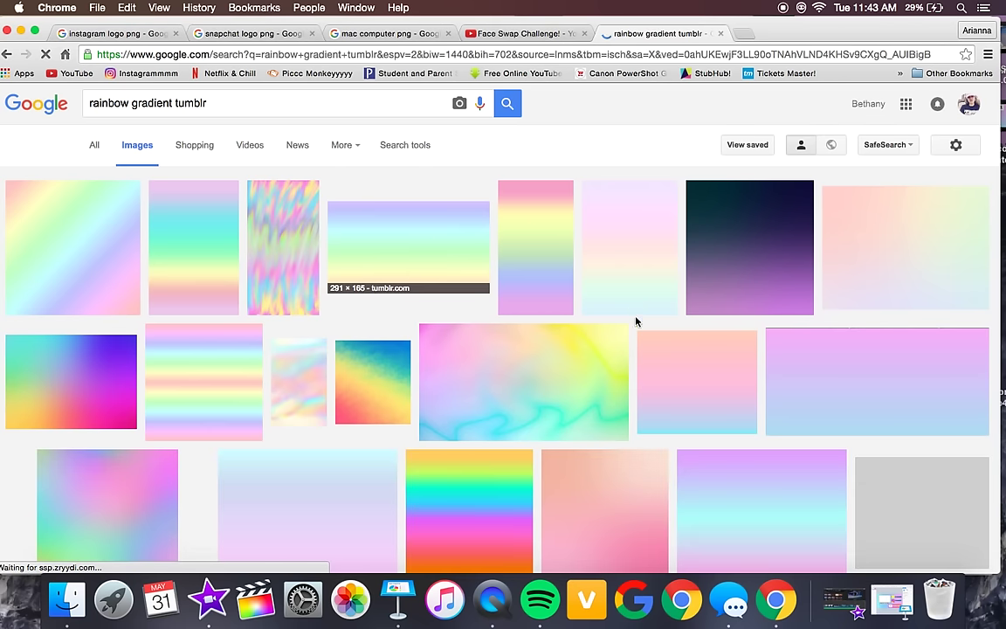
pyautogui.scroll(-3, 589, 366)
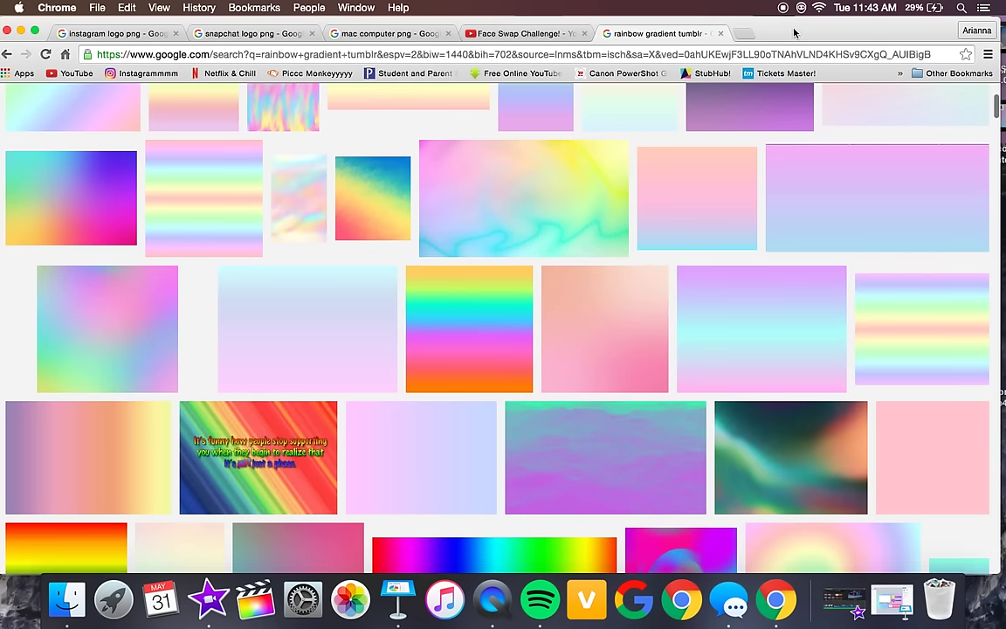
pyautogui.moveTo(793, 32); pyautogui.dragTo(786, 104)
# - Rearrange the Keynote and browser windows so the desktop images are visible
pyautogui.click(161, 30)
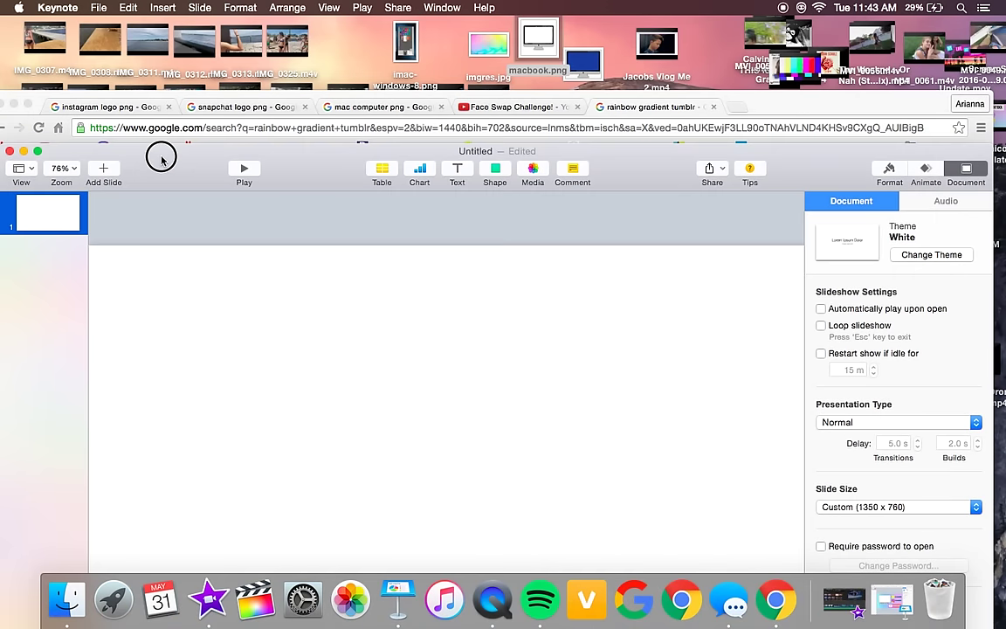
pyautogui.click(393, 8)
pyautogui.click(293, 24)
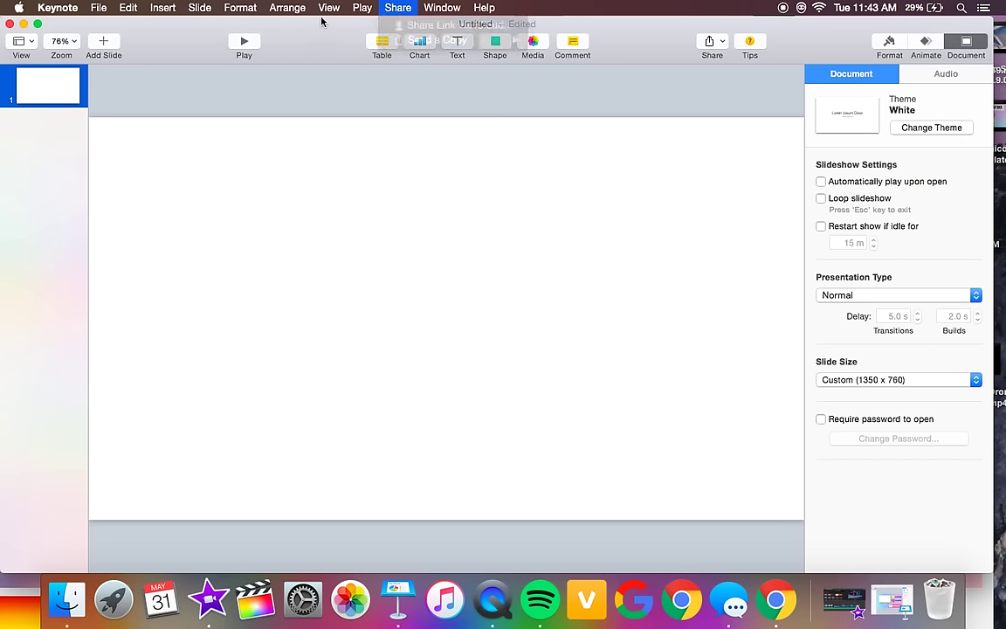
pyautogui.moveTo(322, 22); pyautogui.dragTo(326, 120)
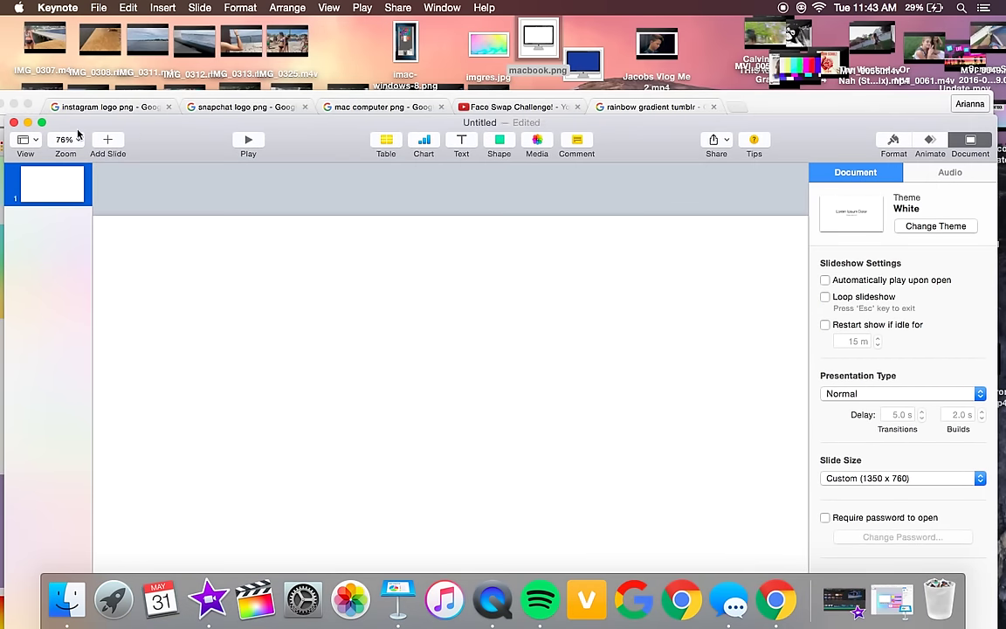
pyautogui.moveTo(164, 140); pyautogui.dragTo(165, 89)
pyautogui.click(13, 105)
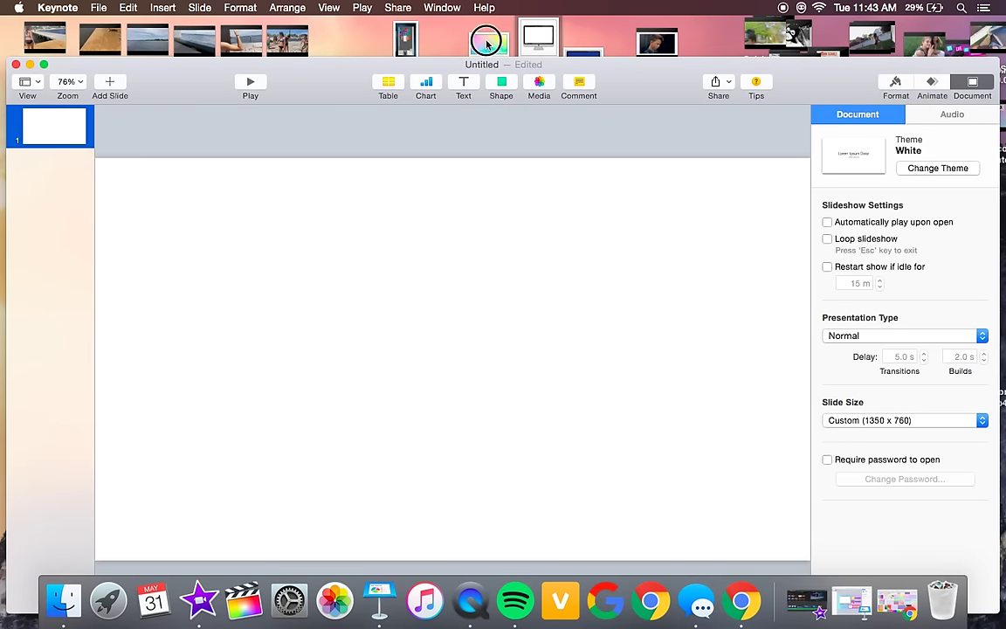
# - Drop the rainbow gradient image imgres.jpg onto the slide and resize it to cover the slide
pyautogui.moveTo(486, 42); pyautogui.dragTo(141, 203)
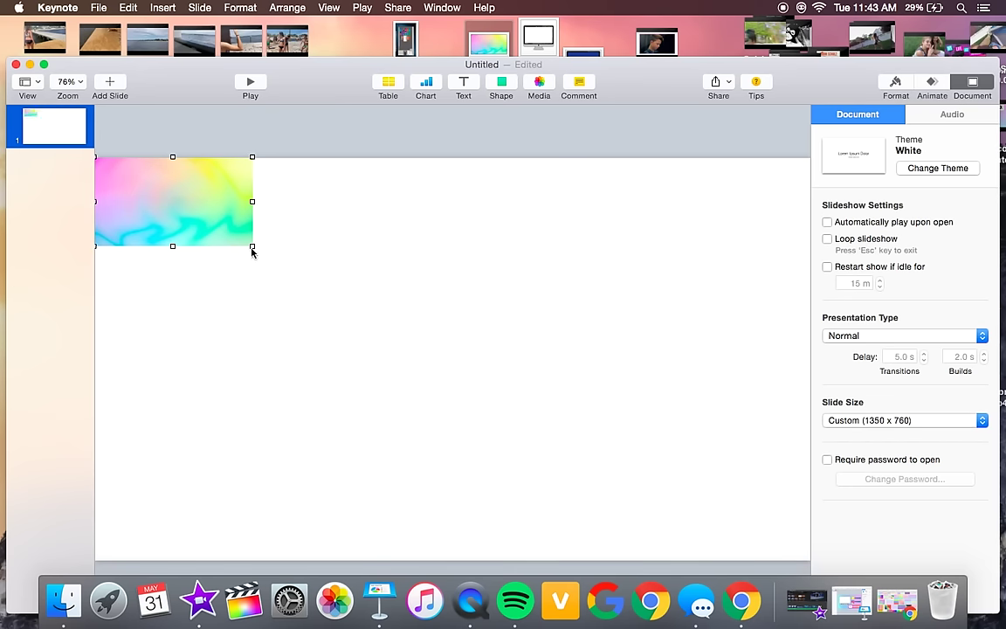
pyautogui.moveTo(251, 246); pyautogui.dragTo(808, 564)
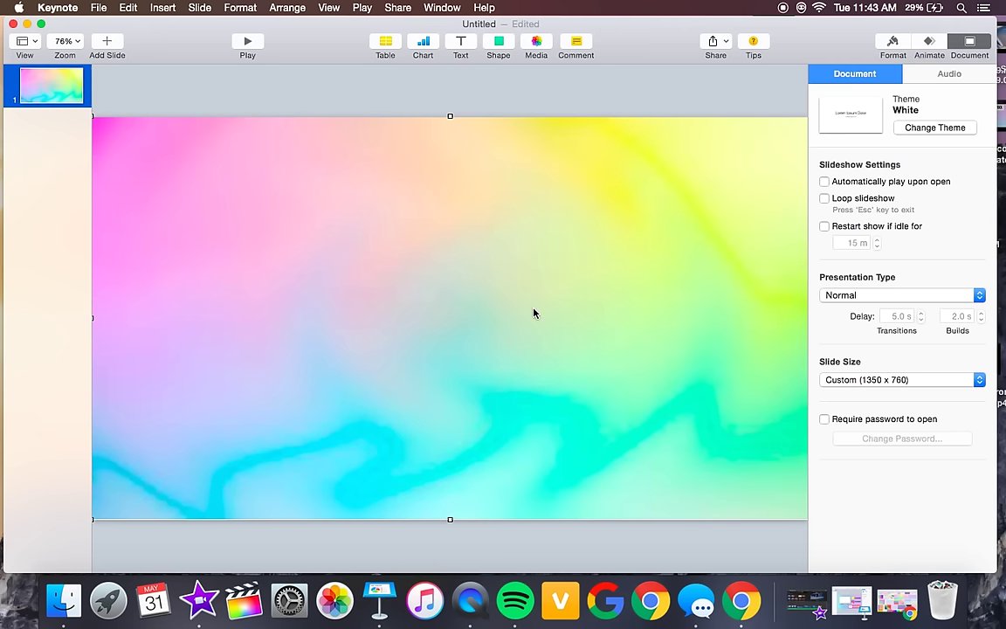
pyautogui.moveTo(532, 312)
pyautogui.mouseDown()
pyautogui.moveTo(532, 333)
pyautogui.moveTo(523, 305)
pyautogui.mouseUp()
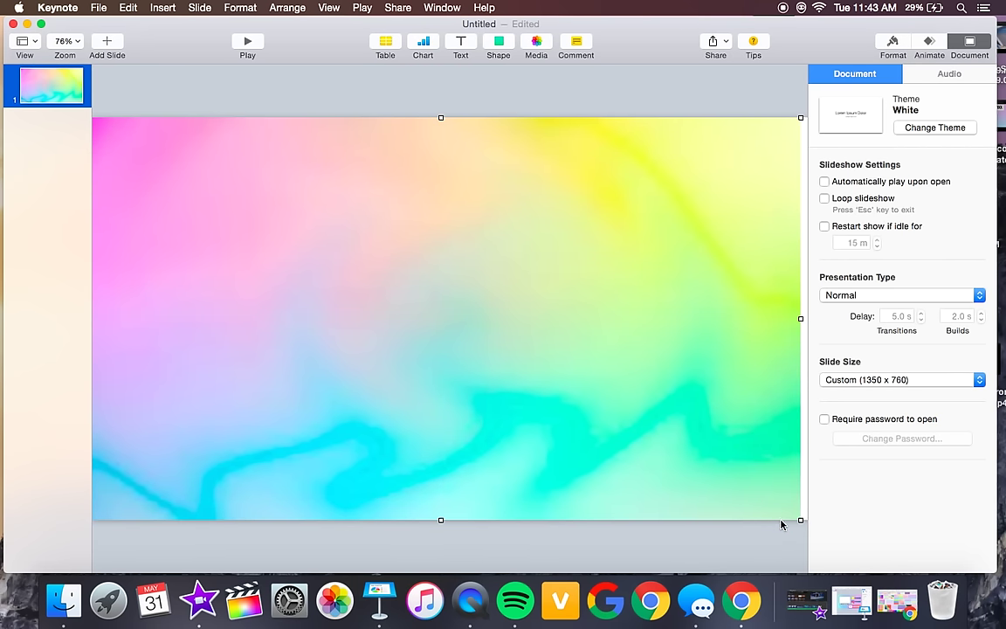
pyautogui.moveTo(803, 524); pyautogui.dragTo(816, 531)
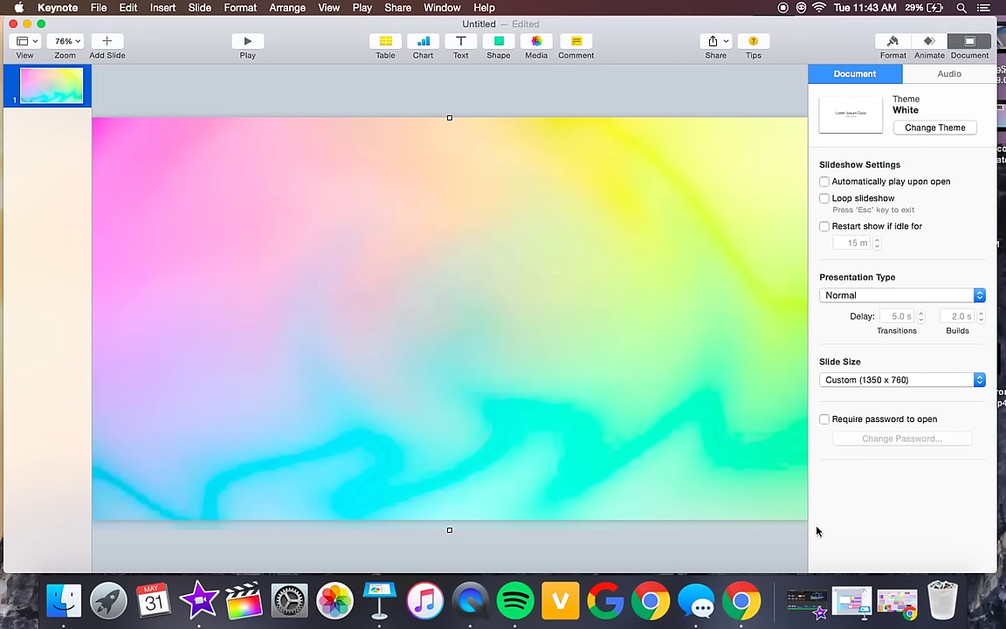
# - Insert a text box on the slide and type the channel name into it
pyautogui.click(454, 40)
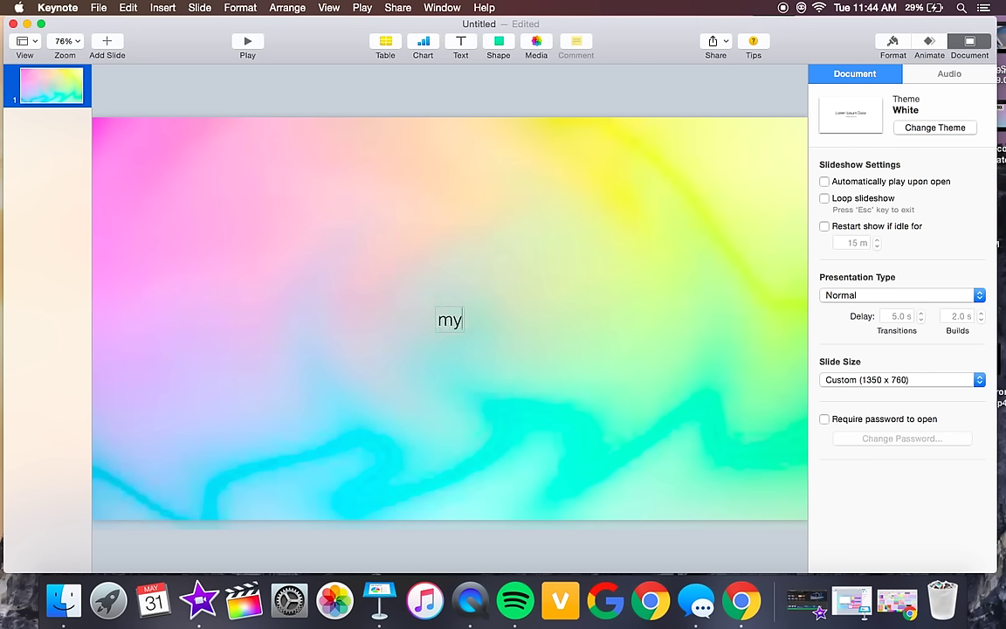
pyautogui.write('ifeasarianna')
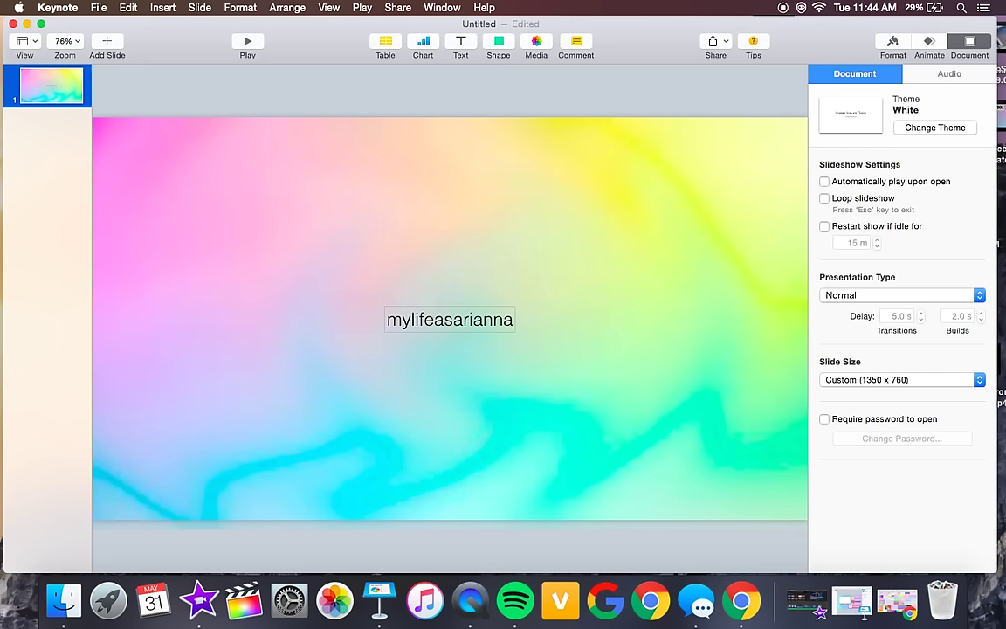
# - Select the channel name and try the Luminari and Waltograph fonts
pyautogui.moveTo(392, 317); pyautogui.dragTo(555, 311)
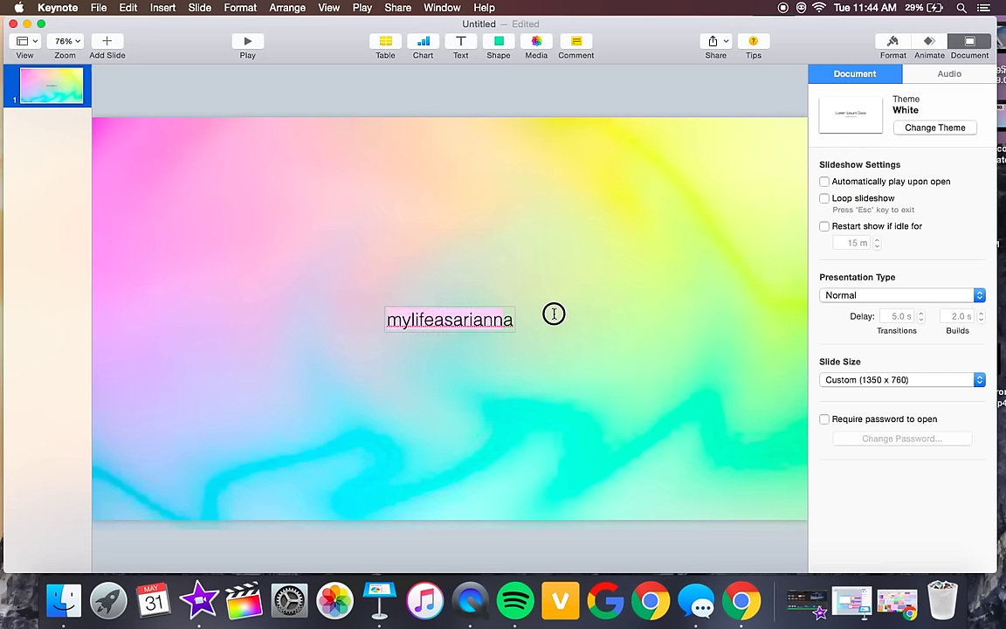
pyautogui.click(903, 42)
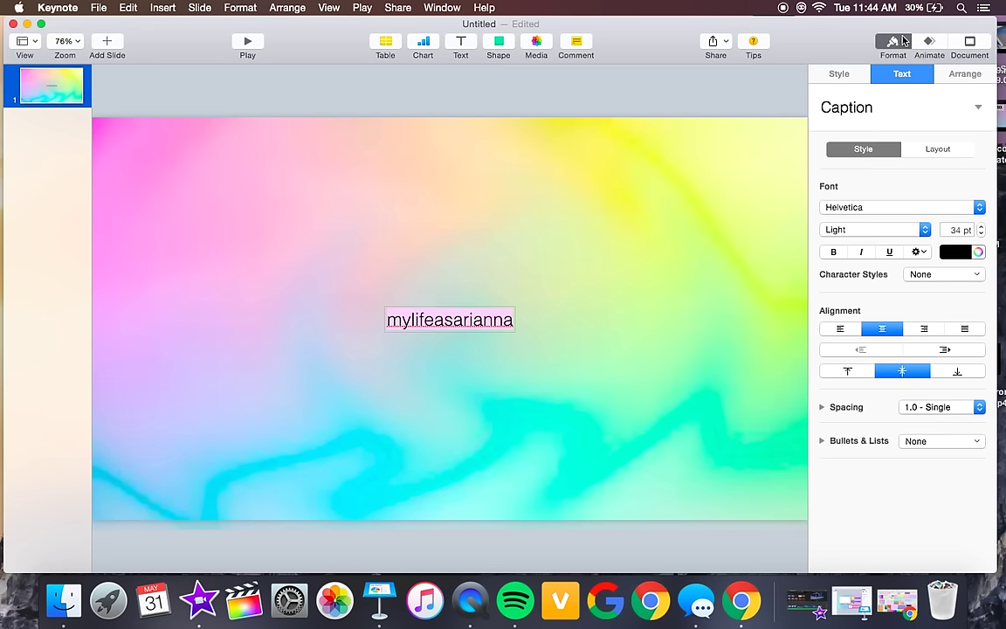
pyautogui.click(848, 214)
pyautogui.click(825, 203)
pyautogui.click(880, 213)
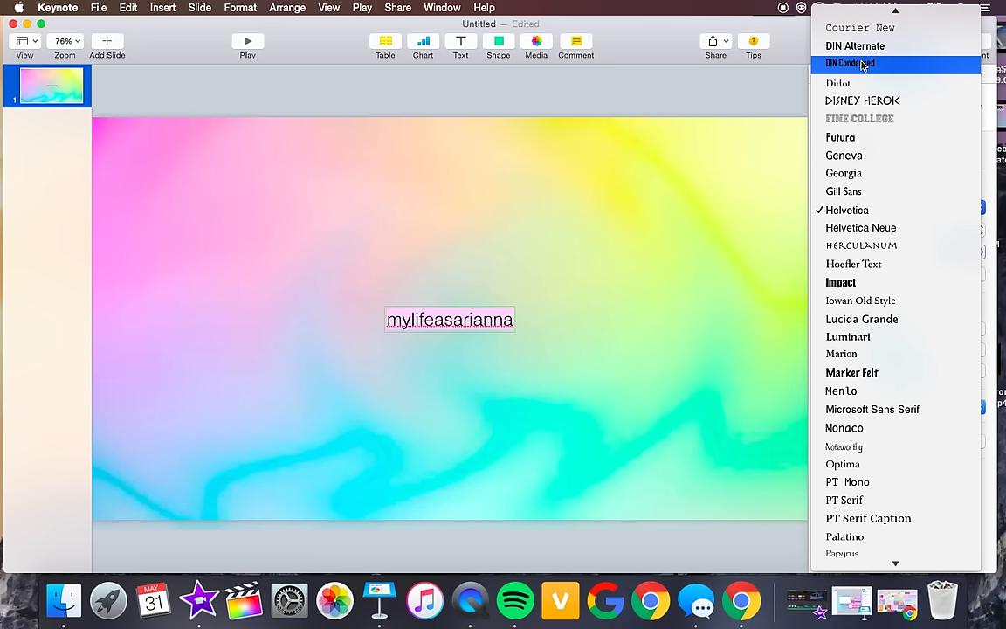
pyautogui.click(887, 336)
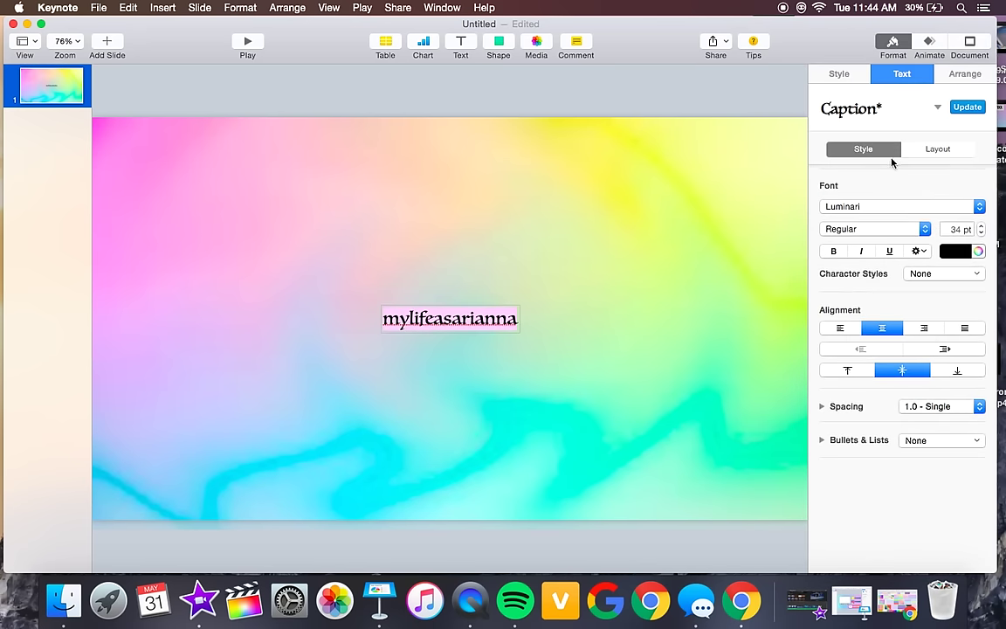
pyautogui.click(856, 214)
pyautogui.scroll(-10, 872, 436)
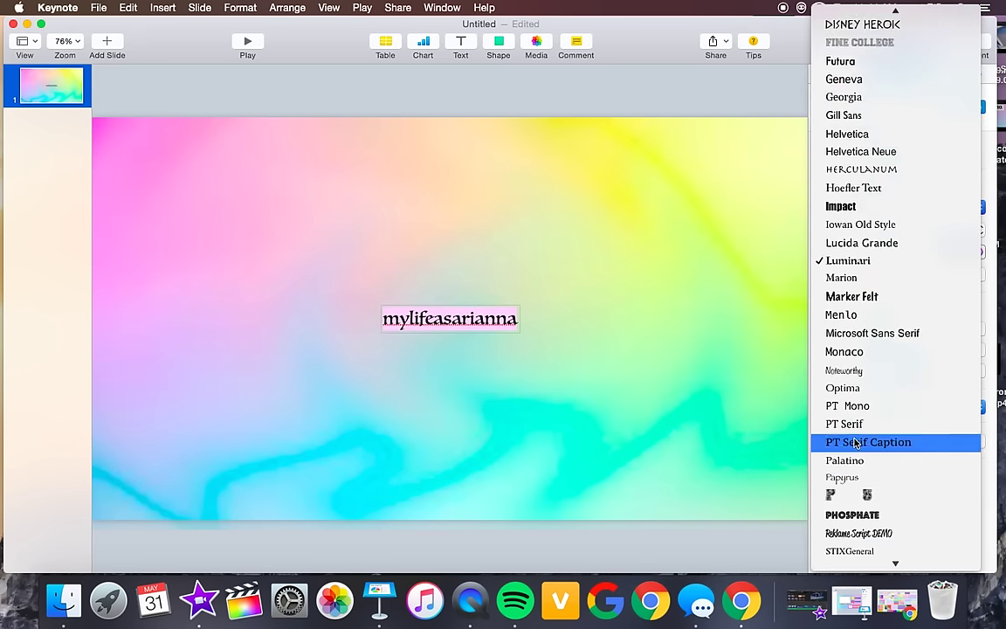
pyautogui.scroll(-5, 867, 399)
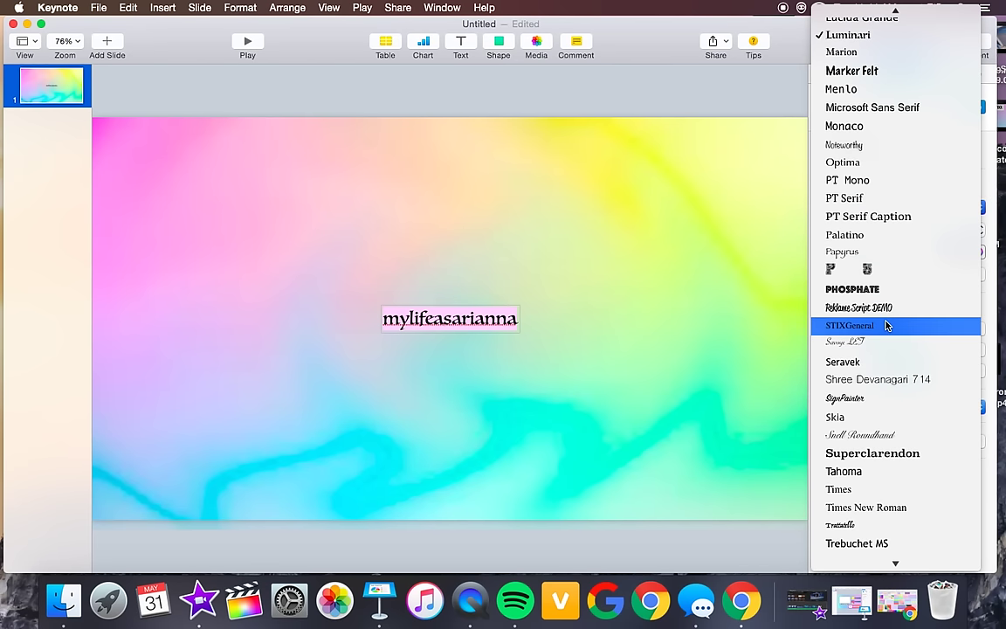
pyautogui.scroll(-4, 885, 323)
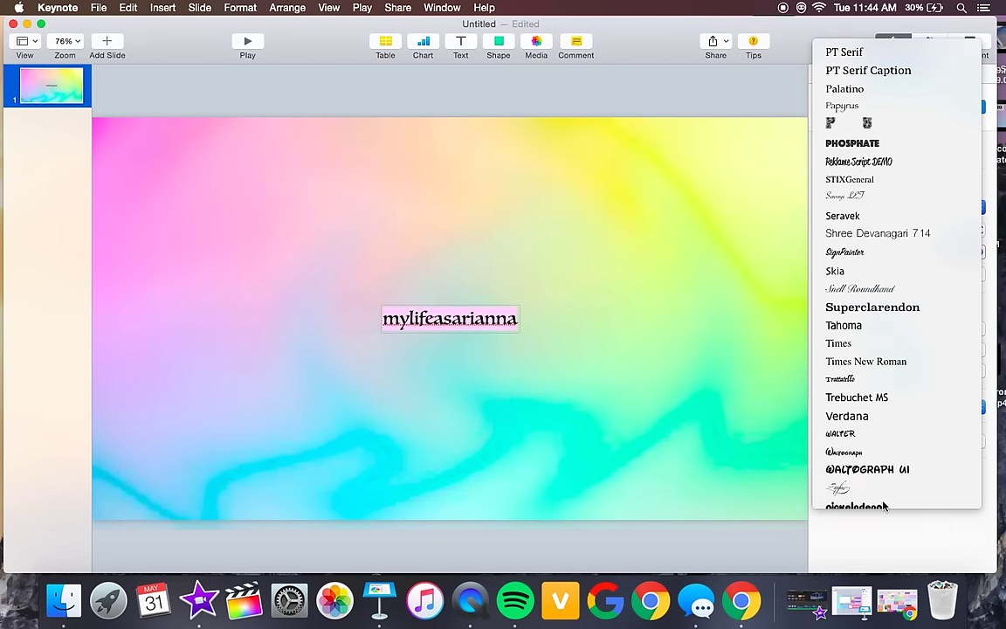
pyautogui.click(881, 499)
# - Try Helvetica Neue and American Typewriter, then settle on DIN Condensed
pyautogui.click(866, 207)
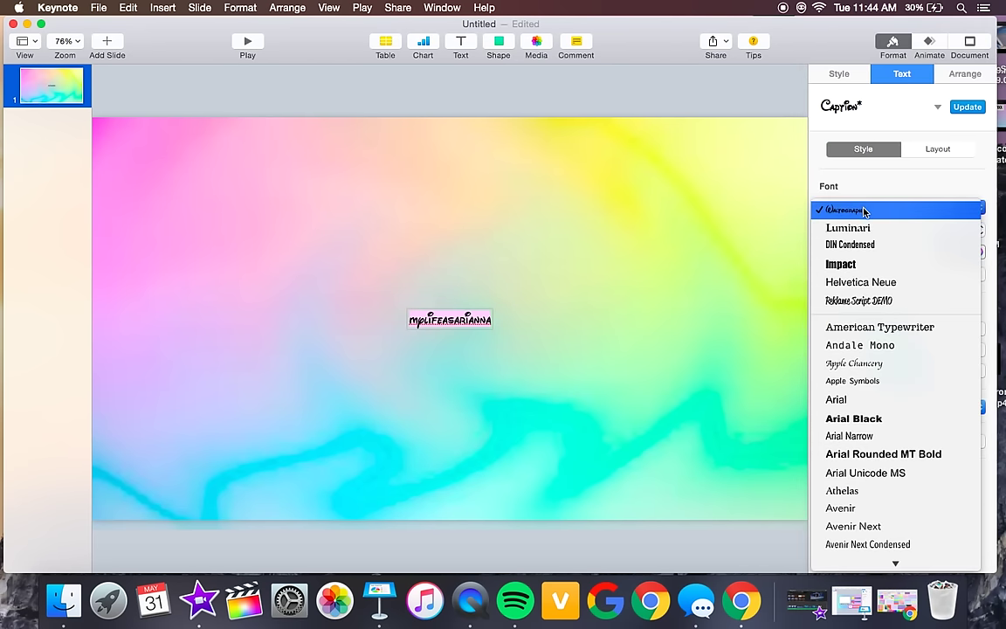
pyautogui.click(885, 280)
pyautogui.click(831, 208)
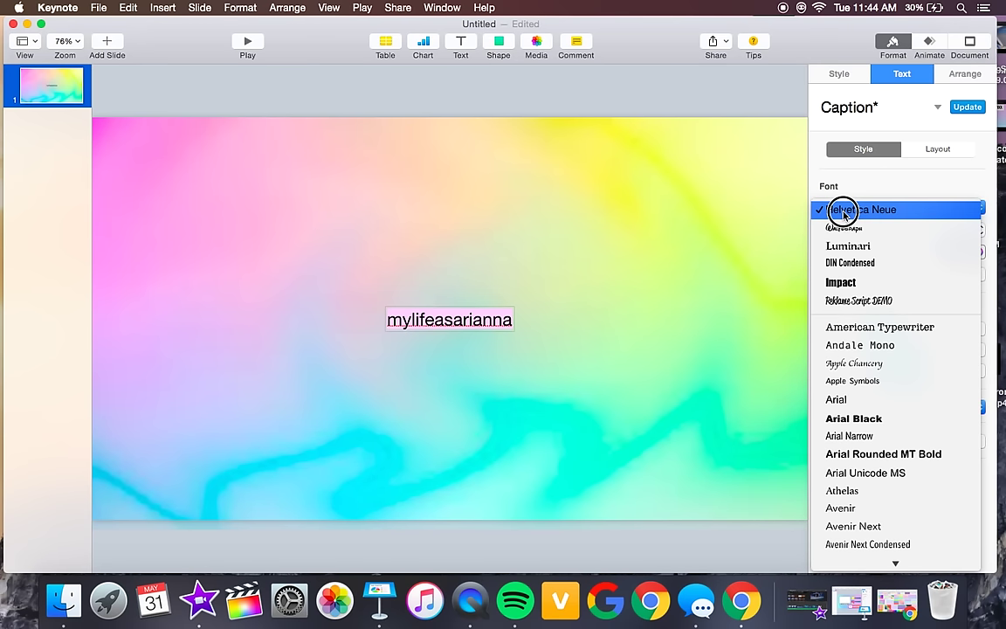
pyautogui.click(903, 329)
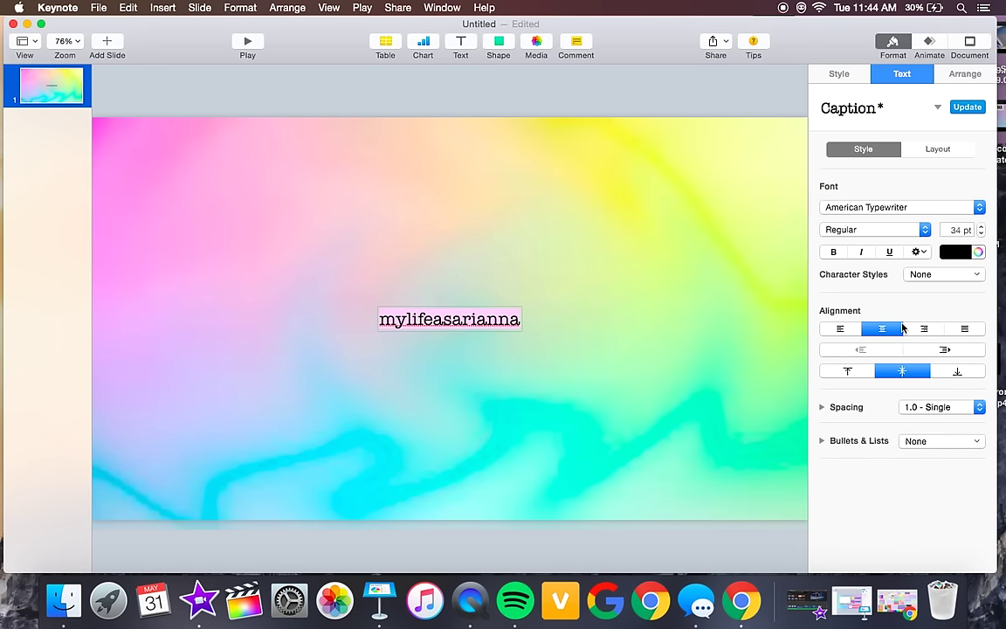
pyautogui.click(892, 207)
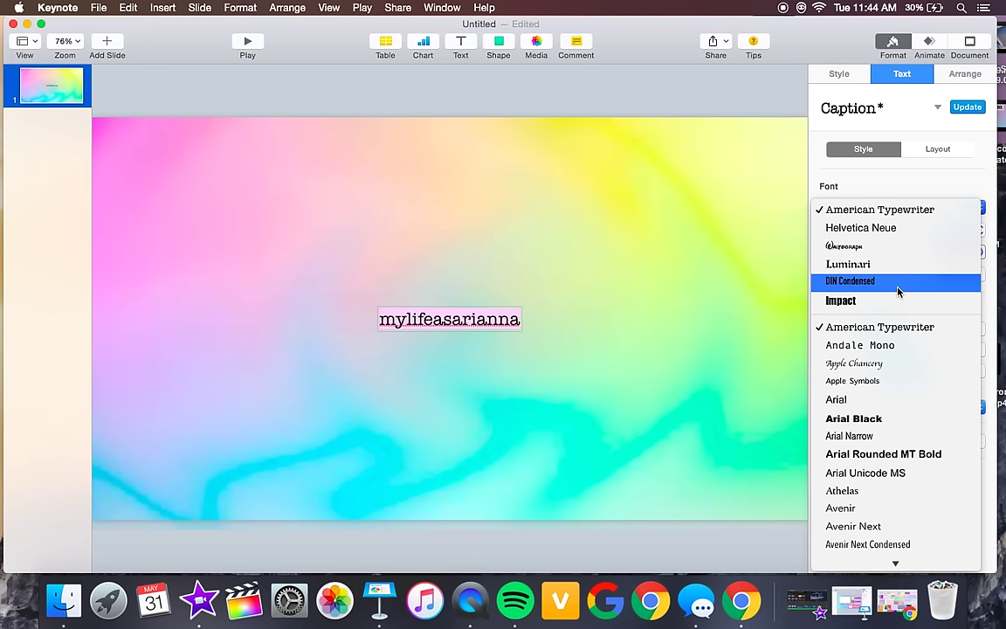
pyautogui.click(874, 280)
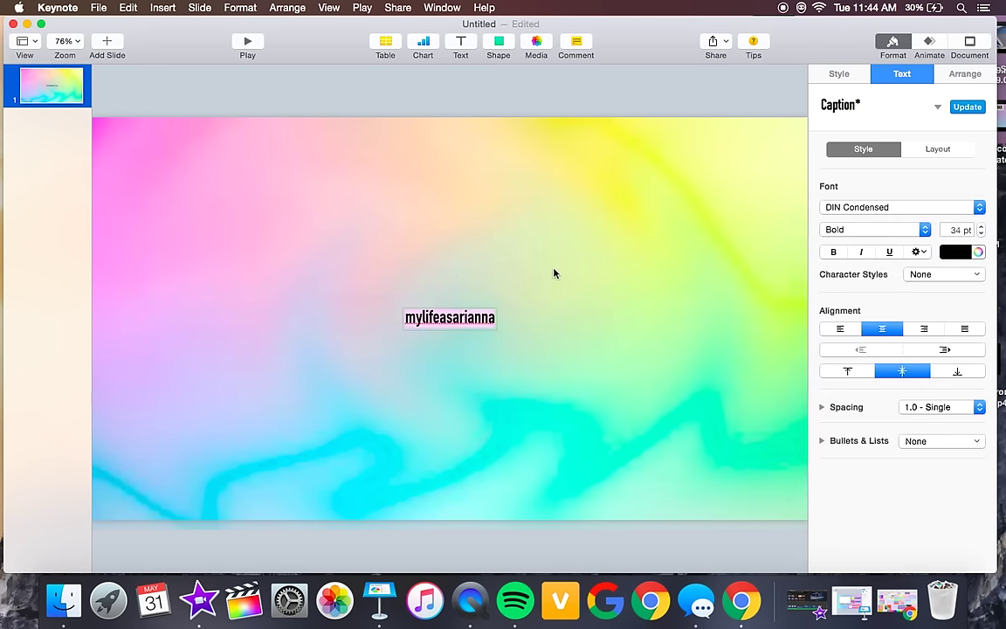
# - Raise the channel name to 56 pt and nudge it slightly right and down
pyautogui.click(559, 294)
pyautogui.click(483, 318)
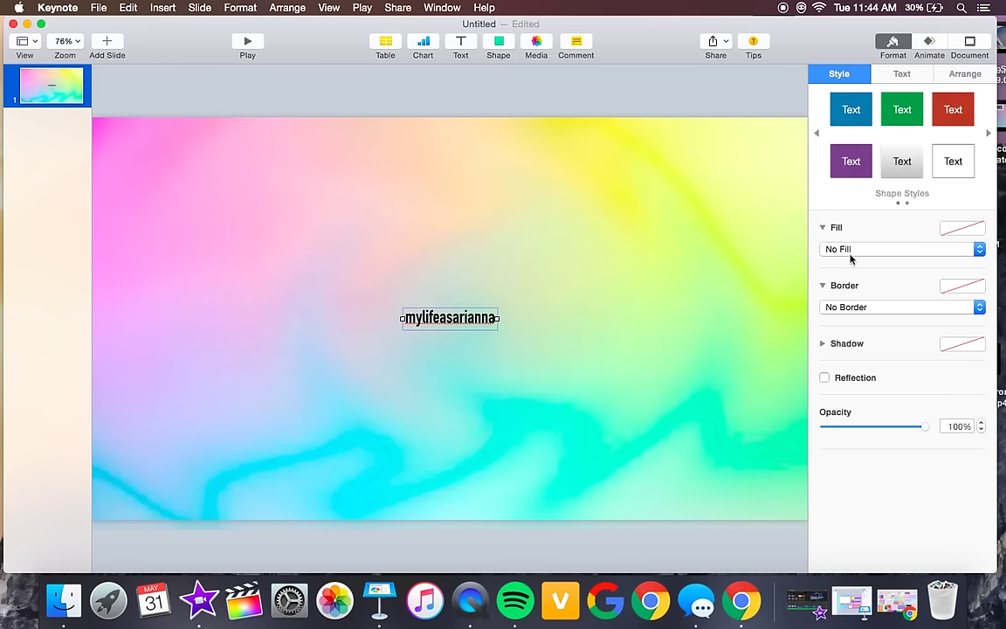
pyautogui.click(891, 74)
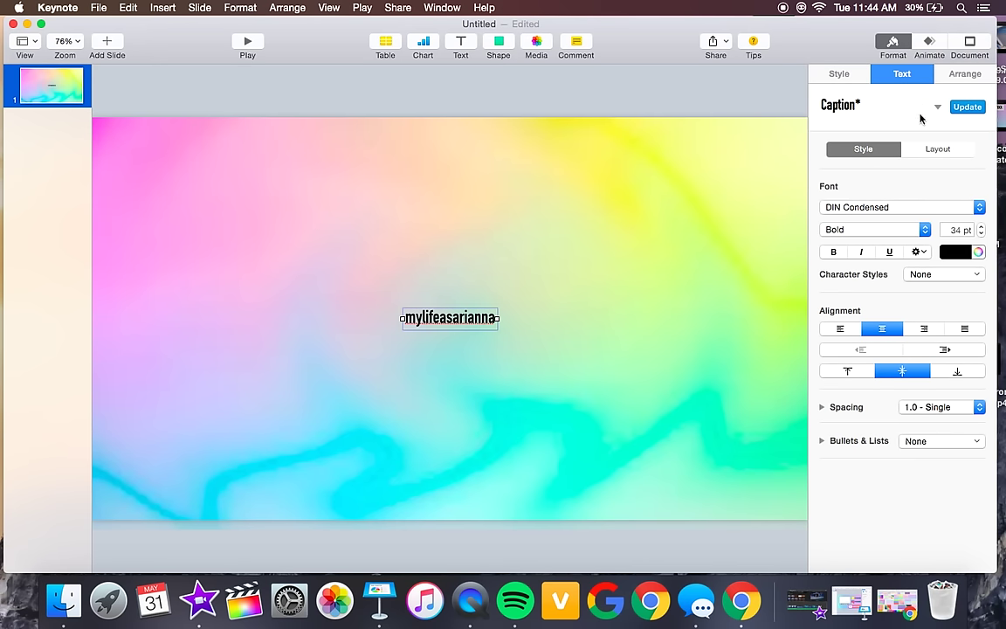
pyautogui.click(980, 225)
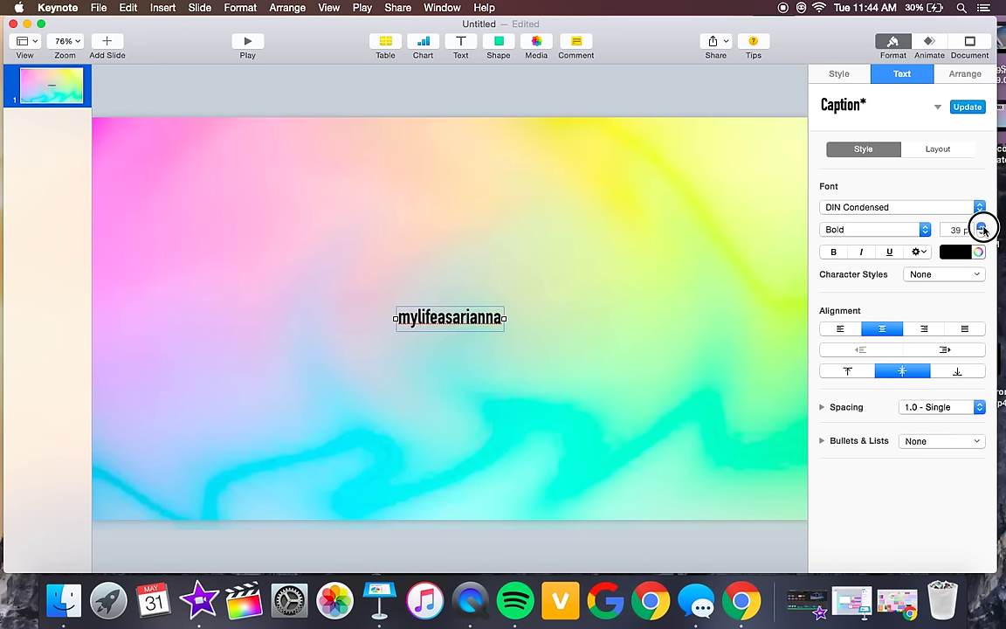
pyautogui.click(980, 226)
pyautogui.click(981, 225)
pyautogui.click(981, 226)
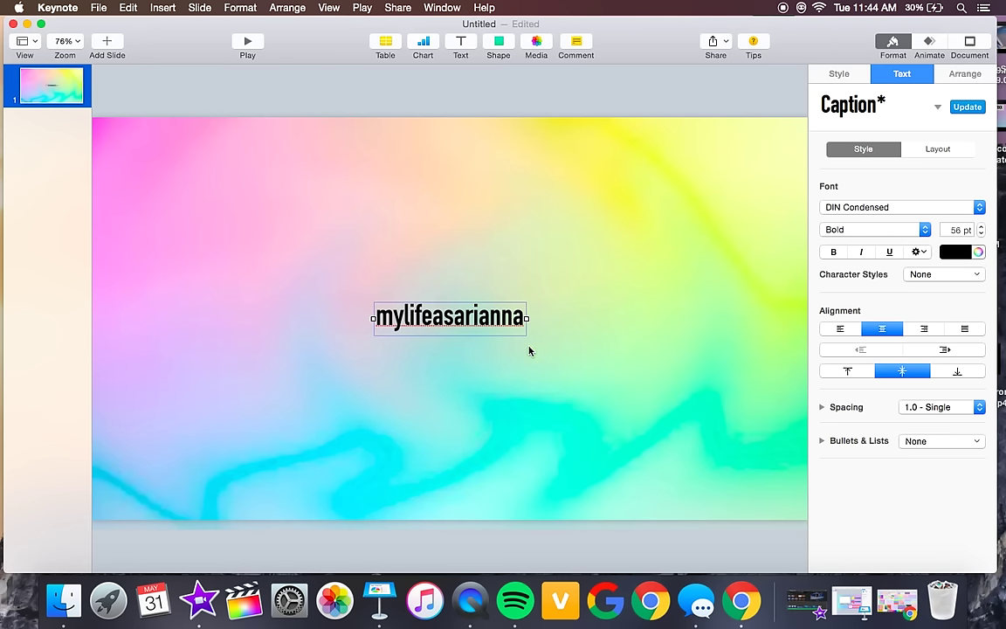
pyautogui.moveTo(523, 328); pyautogui.dragTo(539, 345)
# - Keep increasing the channel name's font size until it reaches 110 pt
pyautogui.click(490, 330)
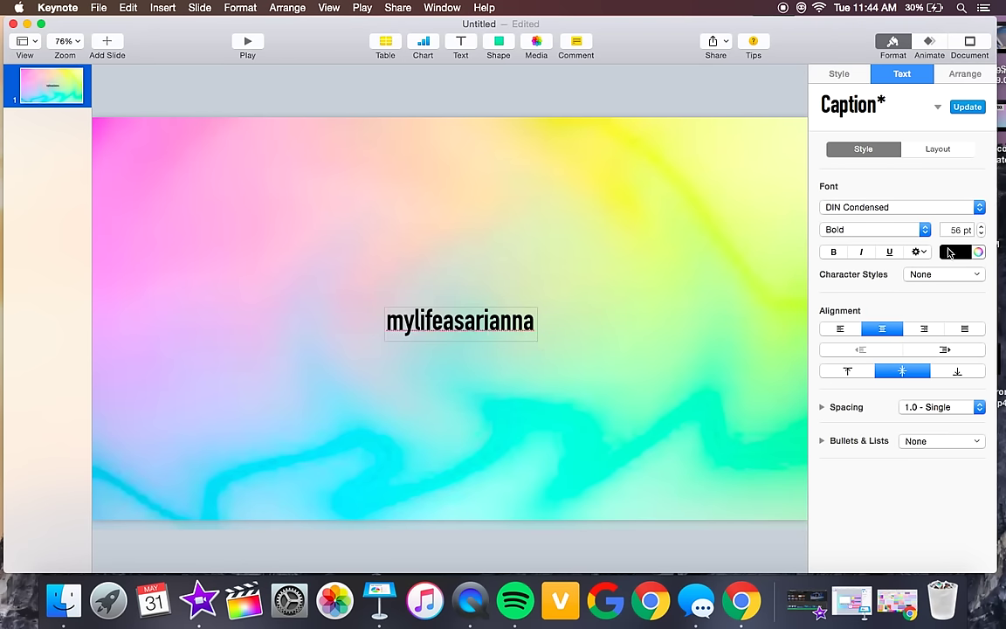
pyautogui.click(981, 225)
pyautogui.click(980, 225)
pyautogui.click(980, 226)
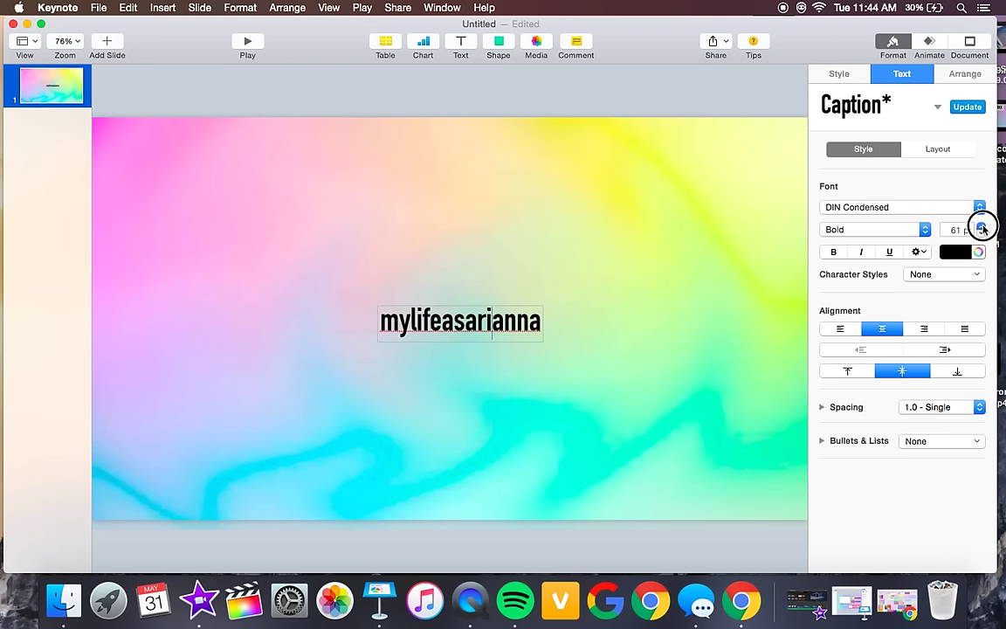
pyautogui.click(980, 226)
pyautogui.click(980, 225)
pyautogui.click(981, 226)
pyautogui.click(981, 225)
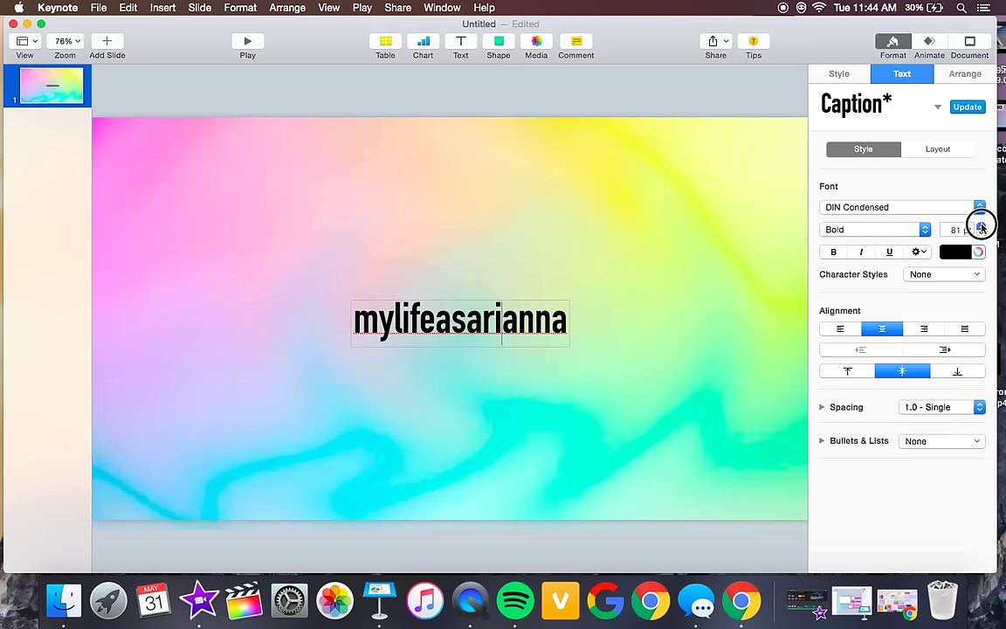
pyautogui.click(981, 225)
pyautogui.click(980, 225)
pyautogui.click(980, 225)
pyautogui.click(981, 226)
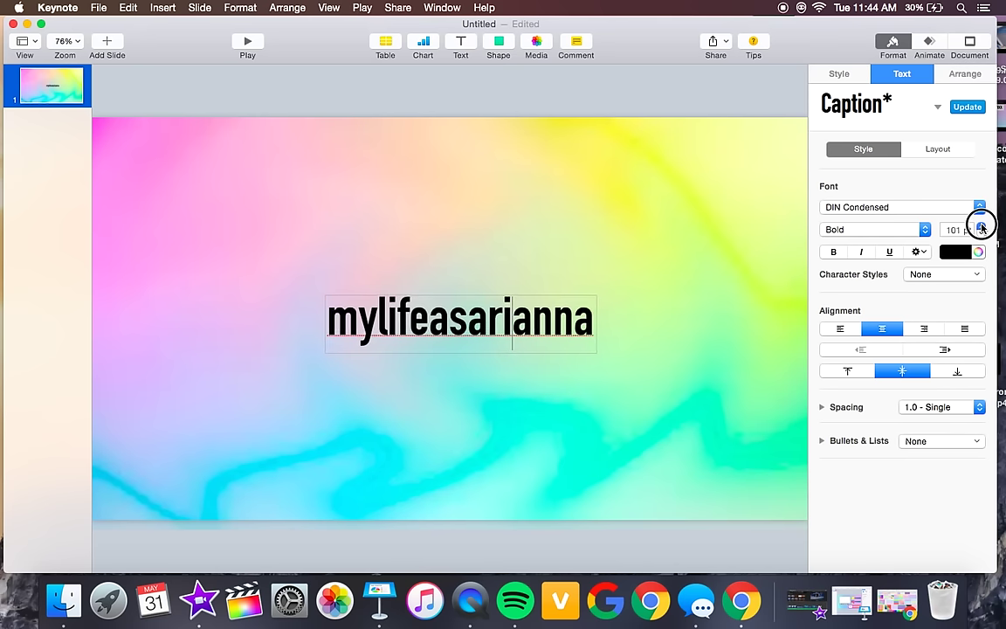
pyautogui.click(980, 225)
pyautogui.click(981, 226)
pyautogui.click(981, 225)
pyautogui.click(628, 394)
pyautogui.click(544, 297)
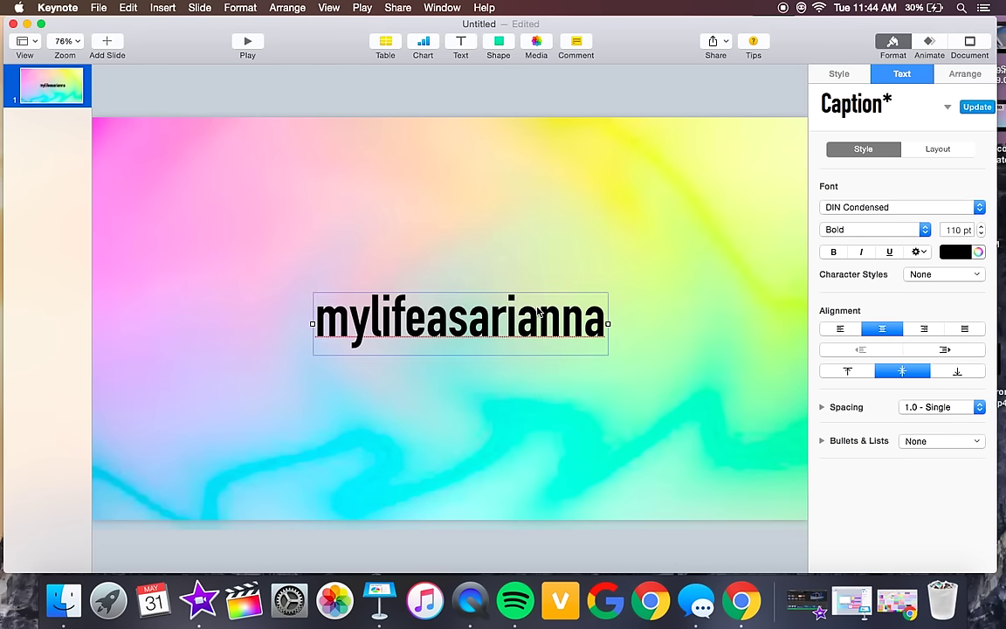
# - Drag the title to the top of the slide and enlarge it to 168 pt
pyautogui.moveTo(545, 297); pyautogui.dragTo(548, 137)
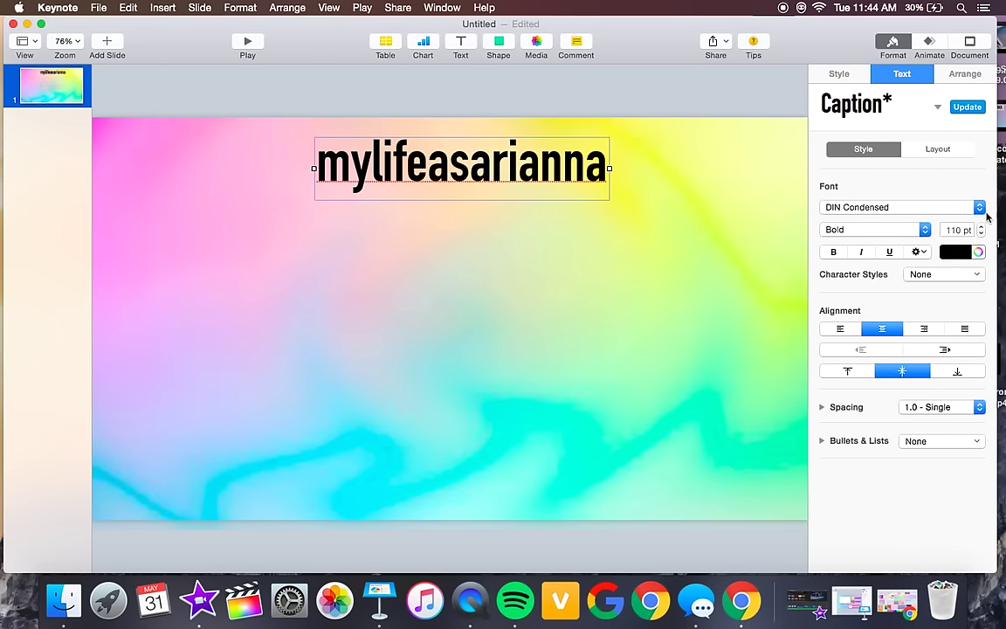
pyautogui.click(981, 225)
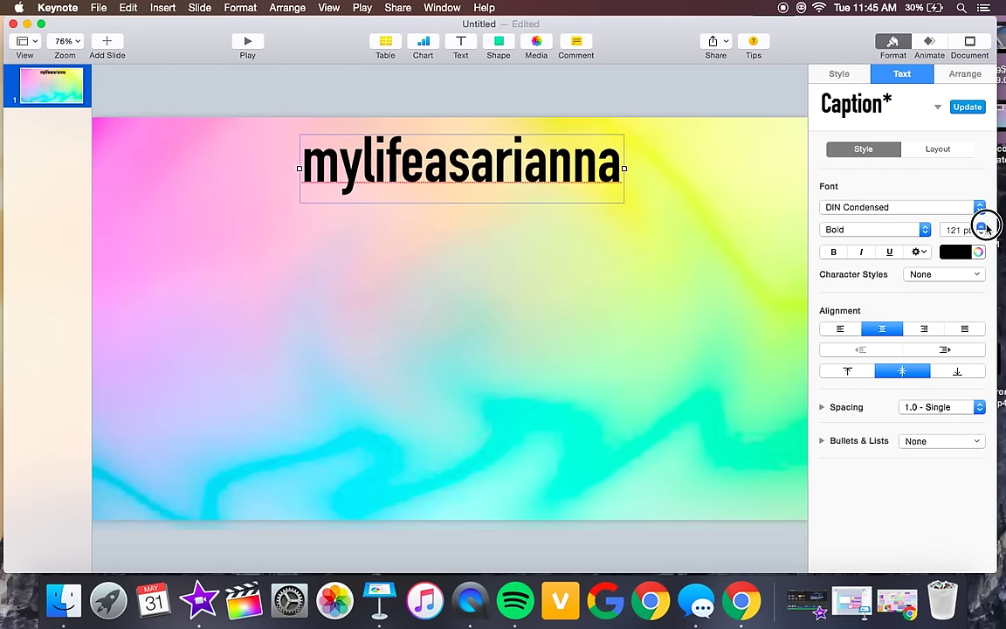
pyautogui.moveTo(982, 225); pyautogui.dragTo(981, 225)
# - Recentre the title horizontally at the top of the slide
pyautogui.click(502, 286)
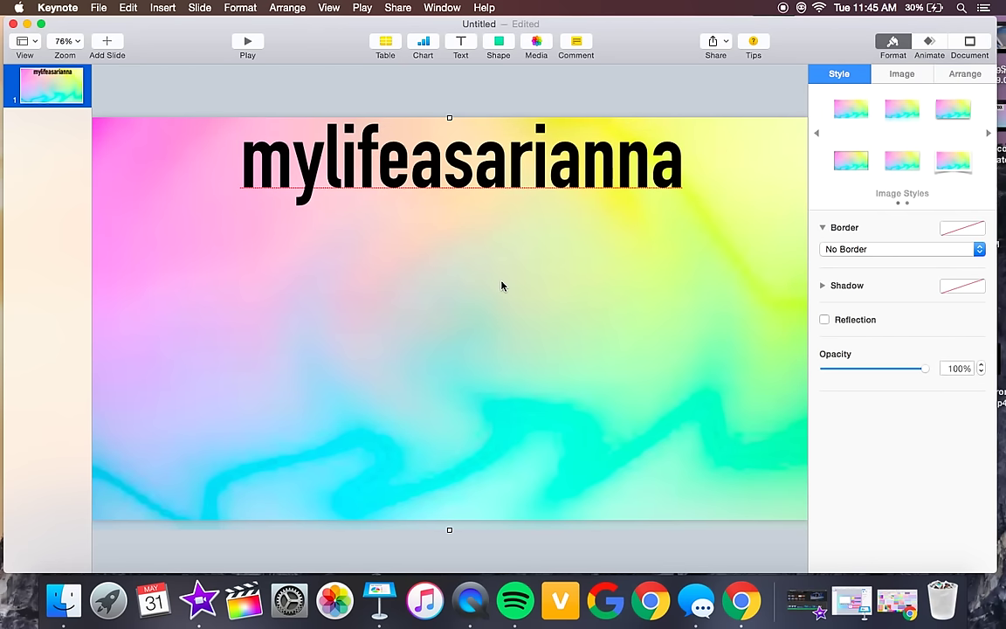
pyautogui.moveTo(478, 176); pyautogui.dragTo(454, 178)
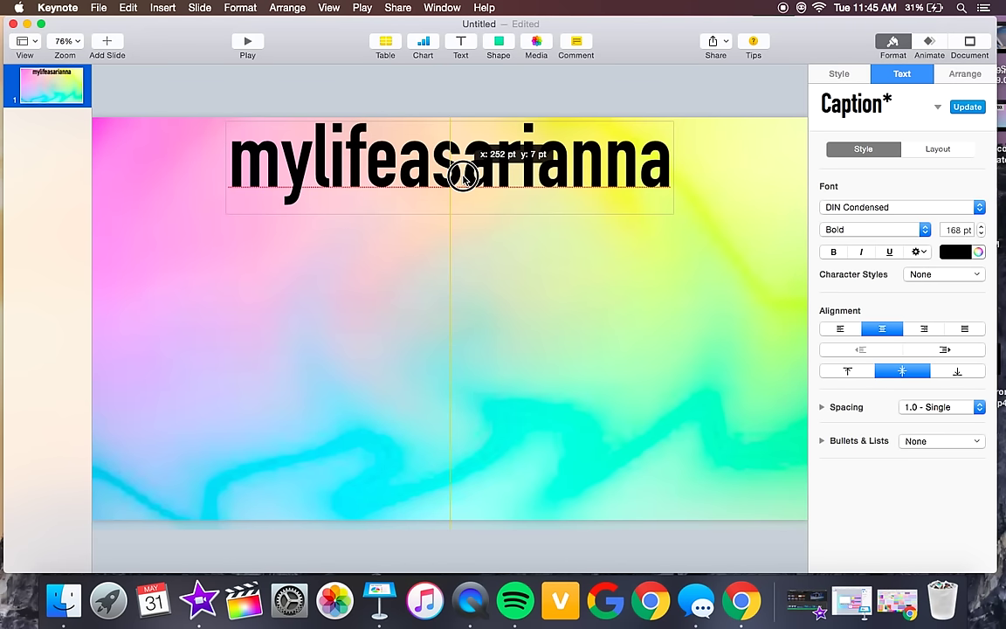
pyautogui.moveTo(463, 177); pyautogui.dragTo(465, 179)
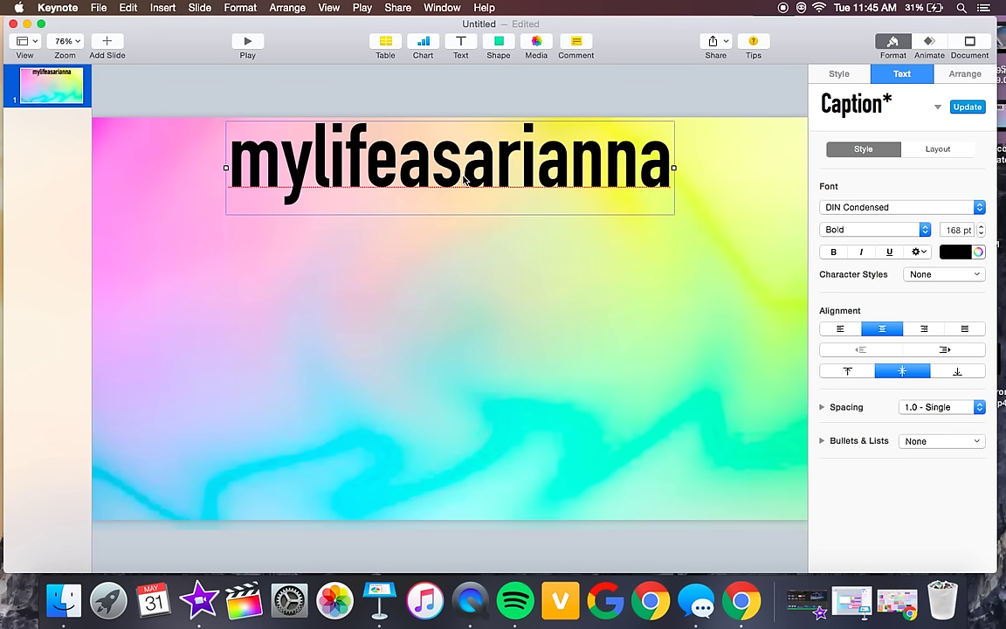
# - Insert a blue square below the title's left side, then bring Chrome forward
pyautogui.click(499, 43)
pyautogui.click(235, 310)
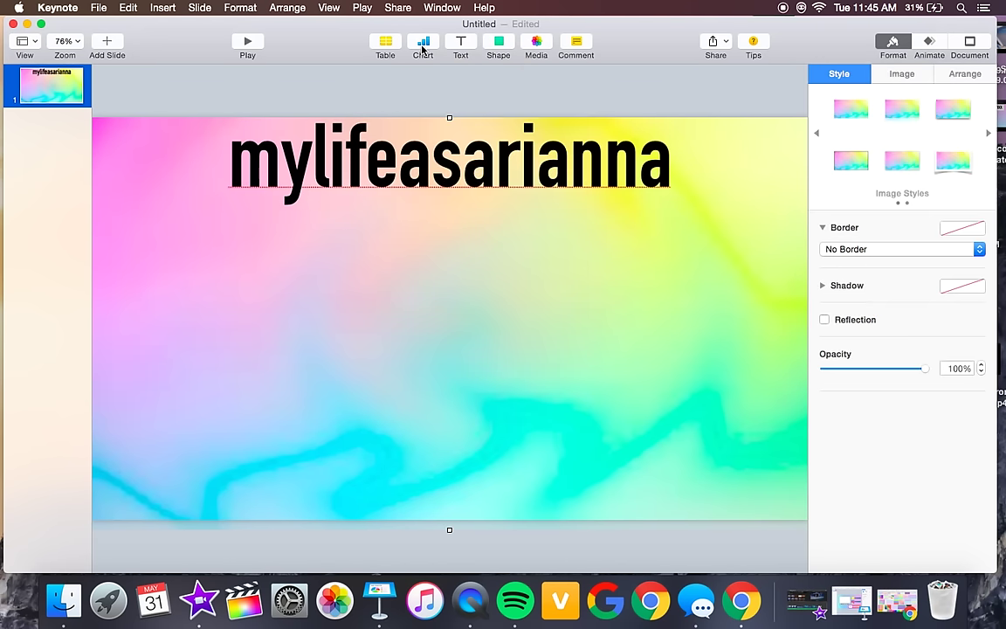
pyautogui.click(503, 49)
pyautogui.click(458, 136)
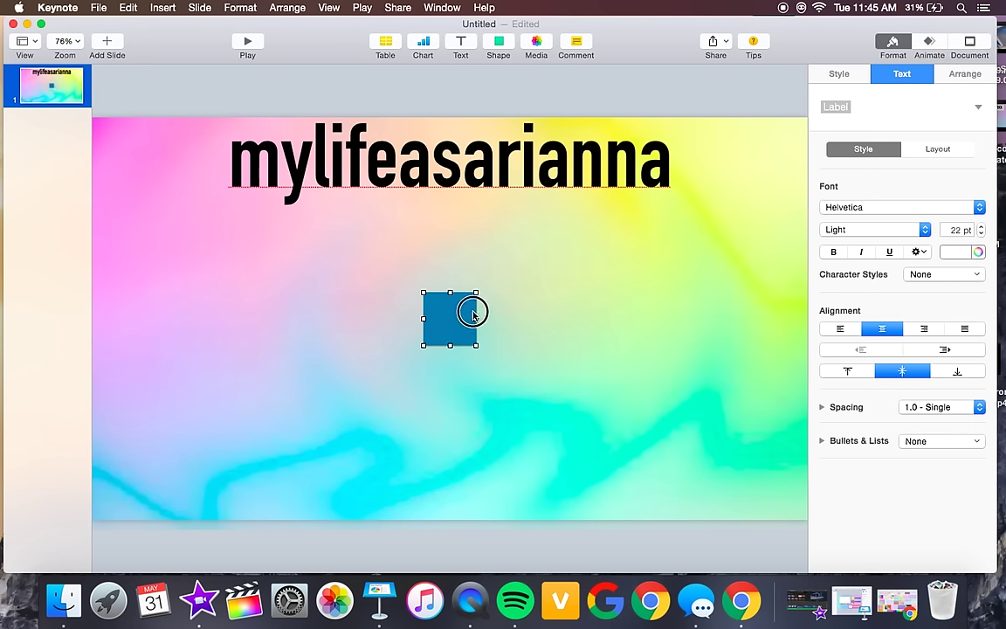
pyautogui.moveTo(472, 315); pyautogui.dragTo(252, 219)
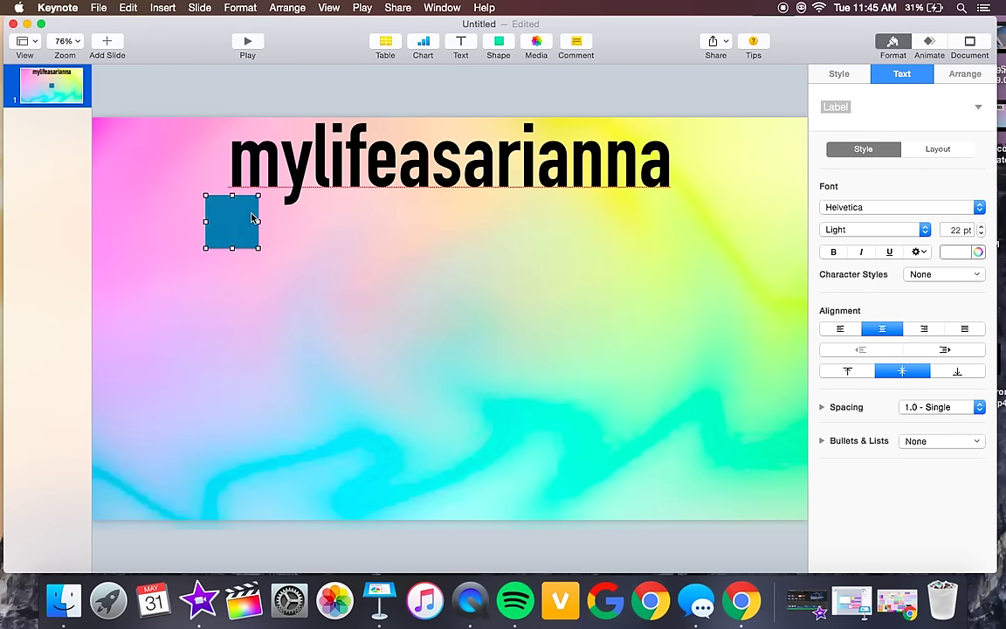
pyautogui.click(740, 601)
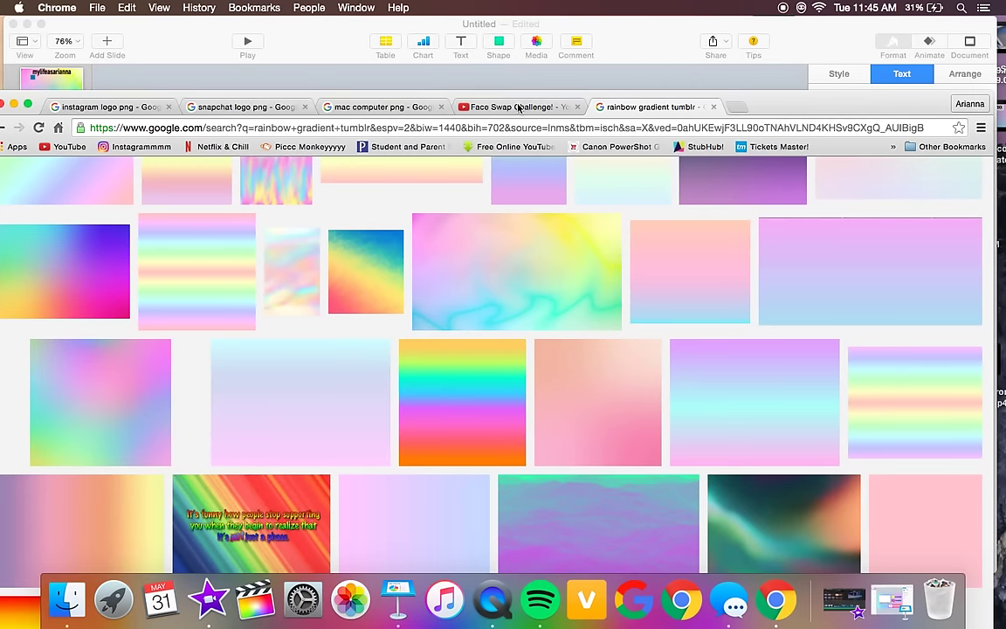
# - Check the YouTube end-screen tab, then stretch the square into a 904 x 176 pt banner
pyautogui.click(518, 107)
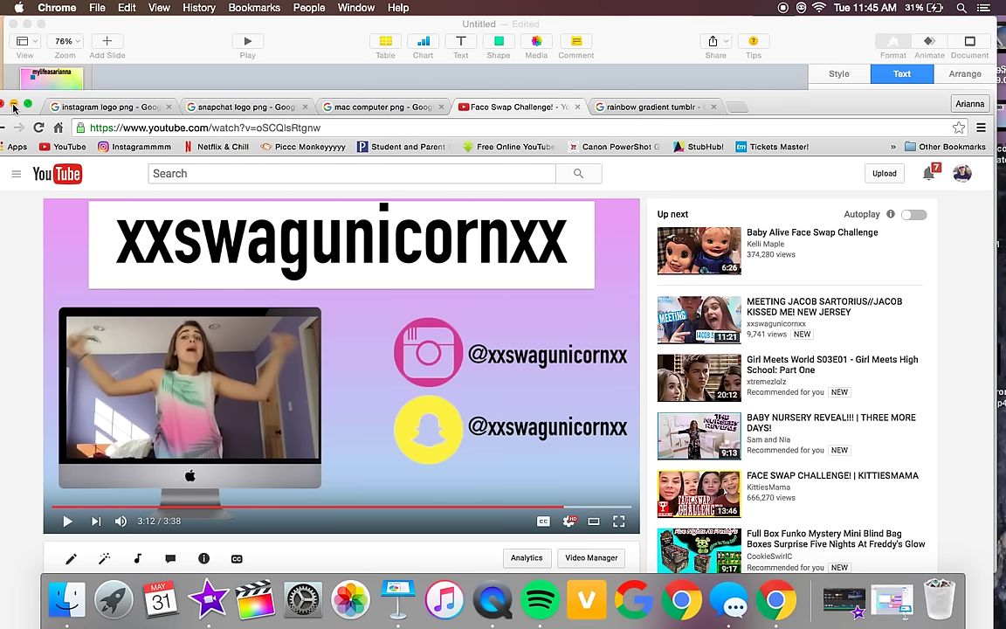
pyautogui.click(14, 106)
pyautogui.moveTo(222, 218); pyautogui.dragTo(688, 285)
# - Move the banner to the top over the title and give it a solid white colour fill
pyautogui.moveTo(620, 240); pyautogui.dragTo(623, 172)
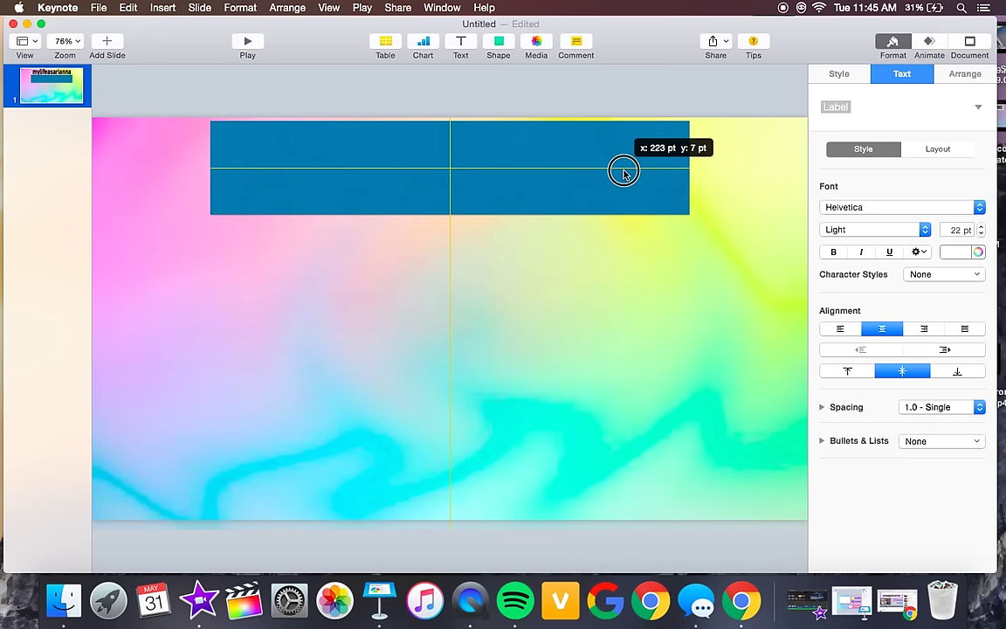
pyautogui.moveTo(623, 172); pyautogui.dragTo(624, 172)
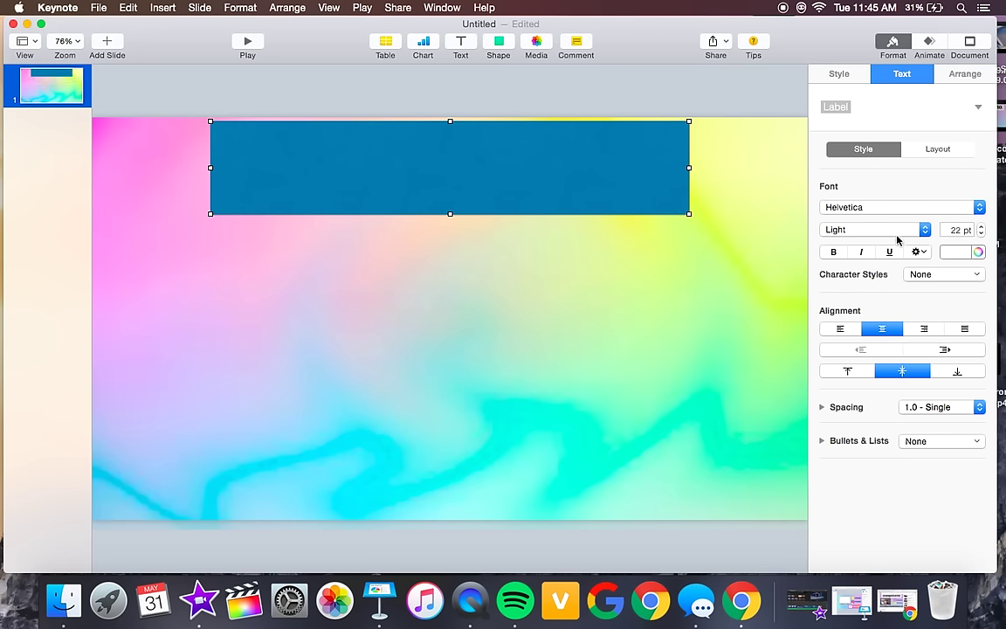
pyautogui.click(842, 73)
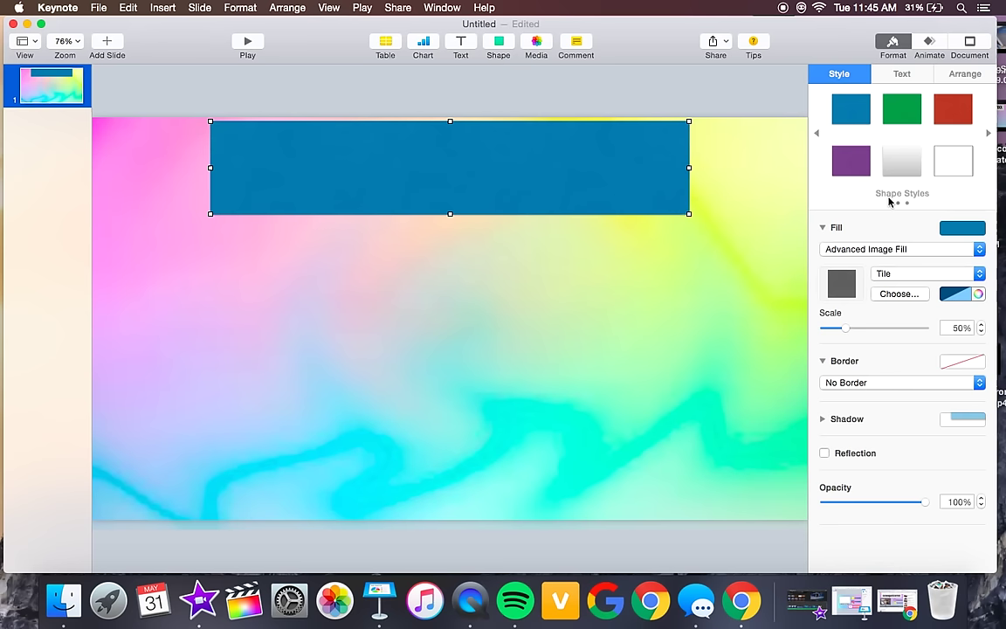
pyautogui.click(882, 250)
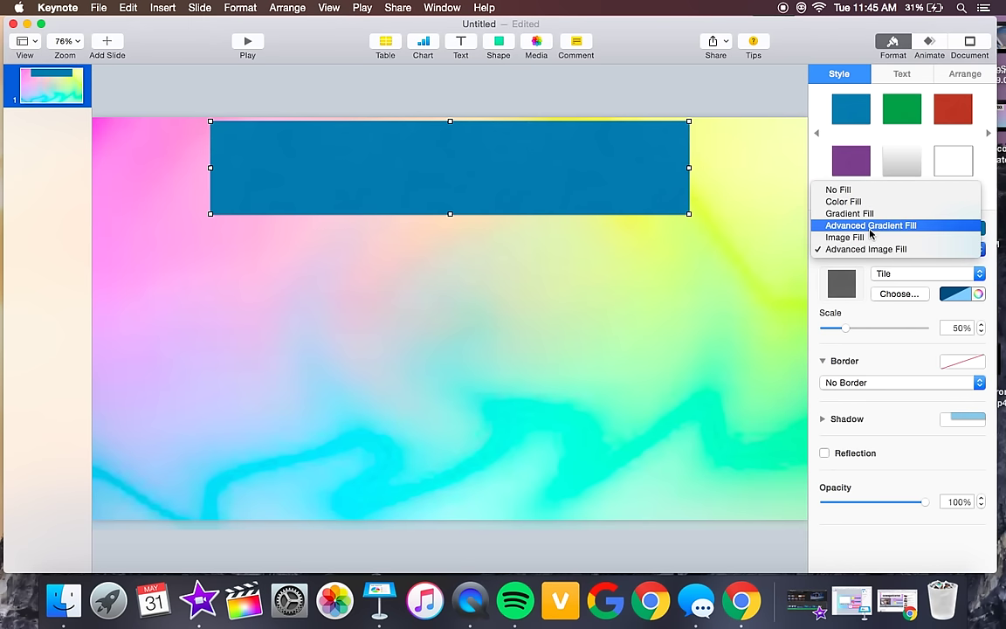
pyautogui.click(864, 249)
pyautogui.click(864, 248)
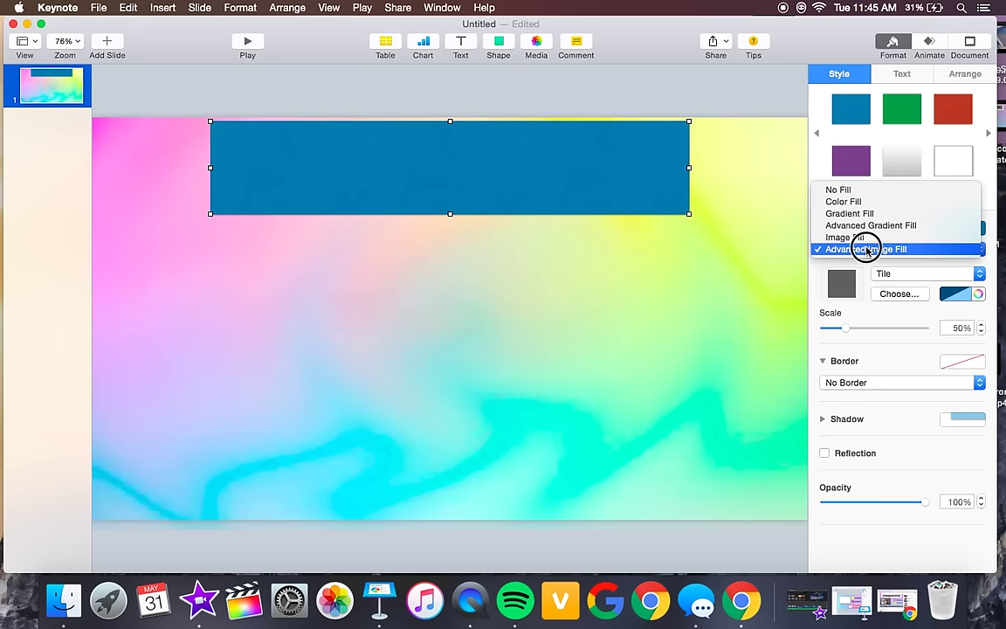
pyautogui.click(849, 202)
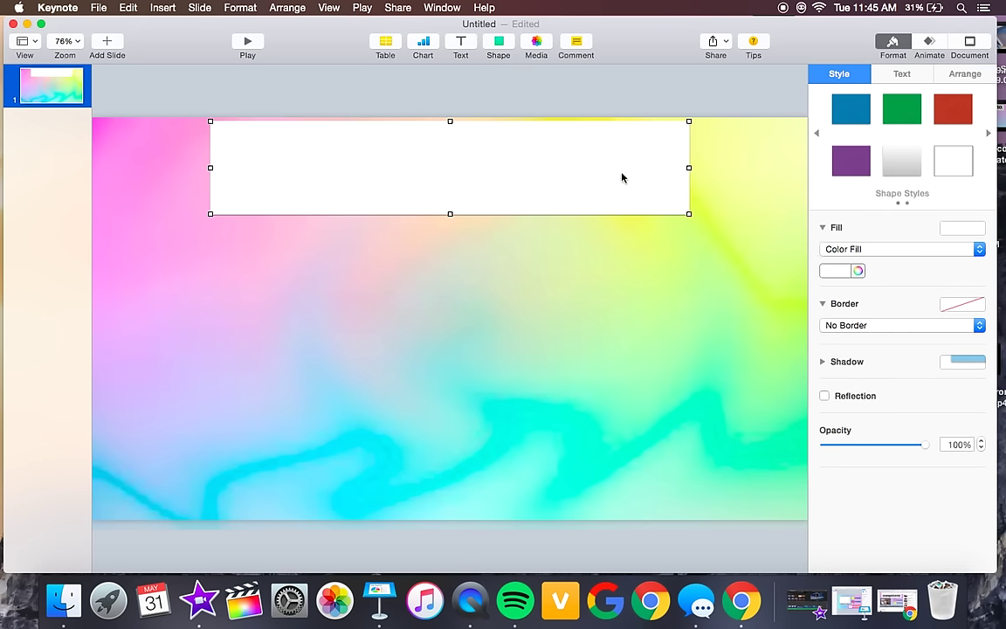
pyautogui.click(854, 273)
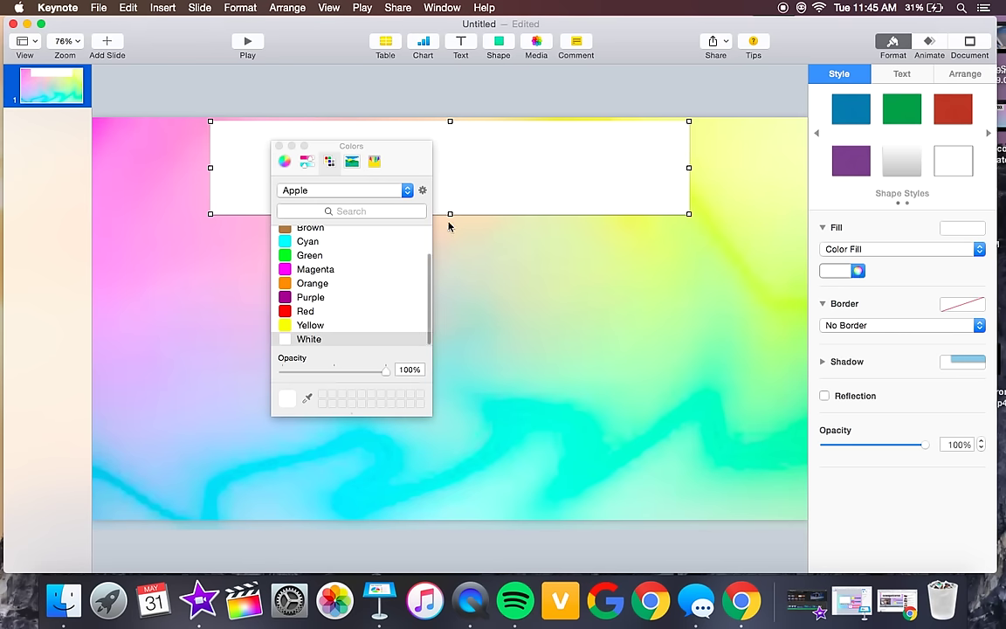
pyautogui.click(516, 286)
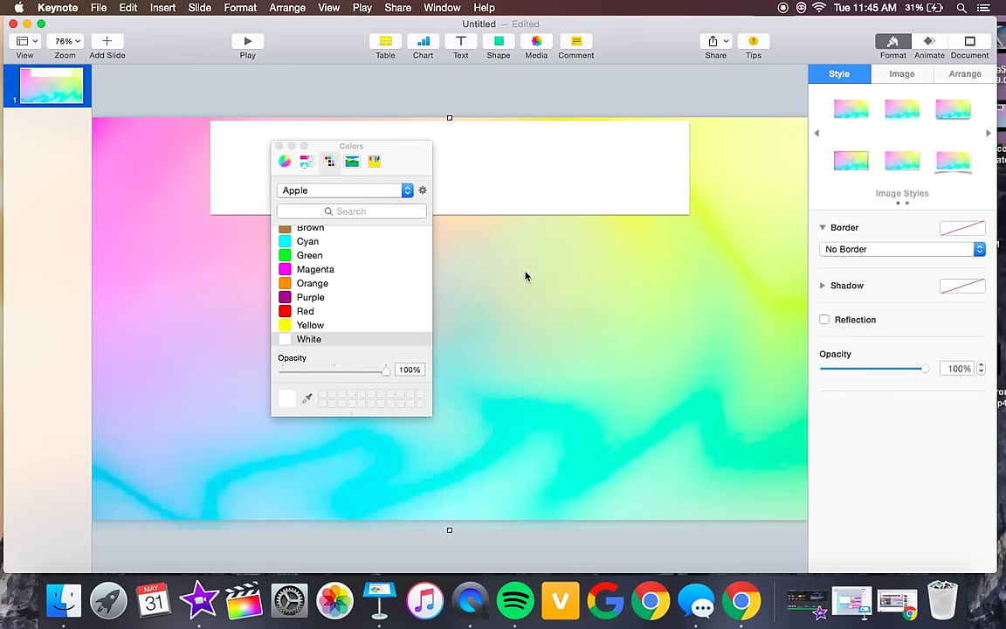
pyautogui.click(279, 145)
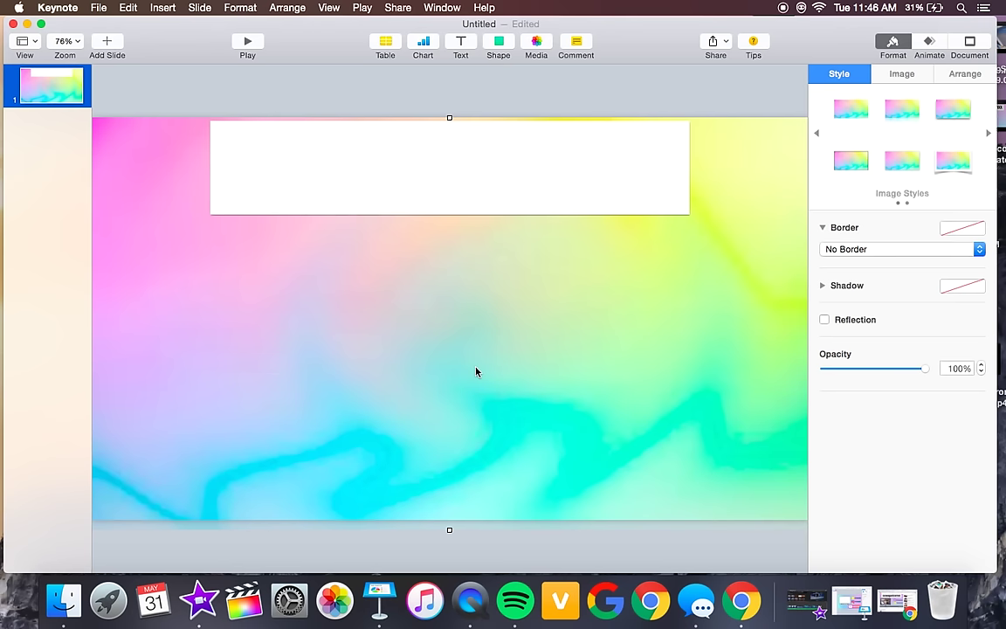
# - Send the white banner rectangle to the back so it sits behind the mylifeasarianna title
pyautogui.rightClick(476, 371)
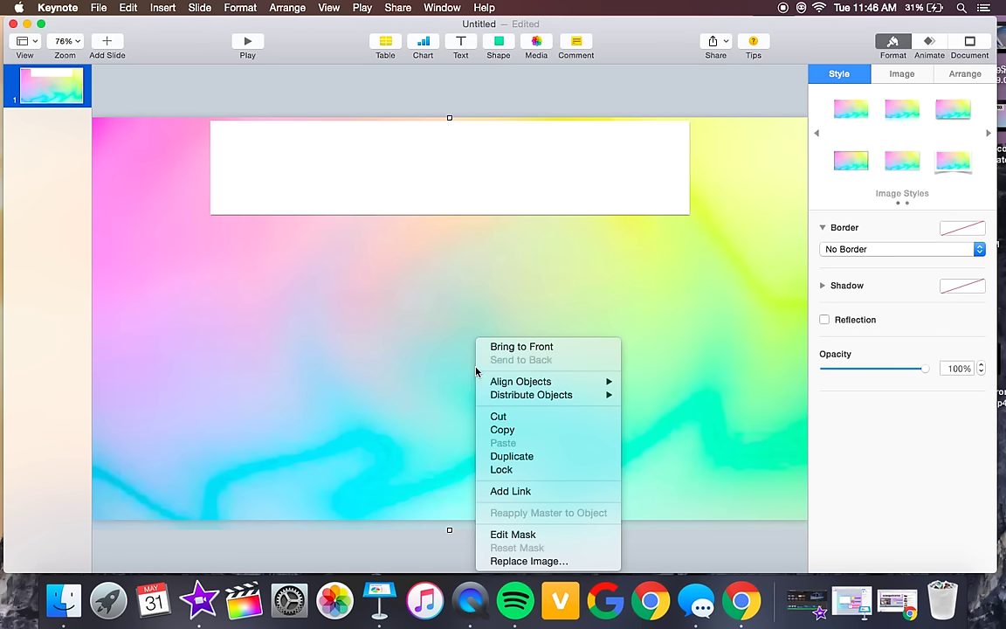
pyautogui.click(428, 176)
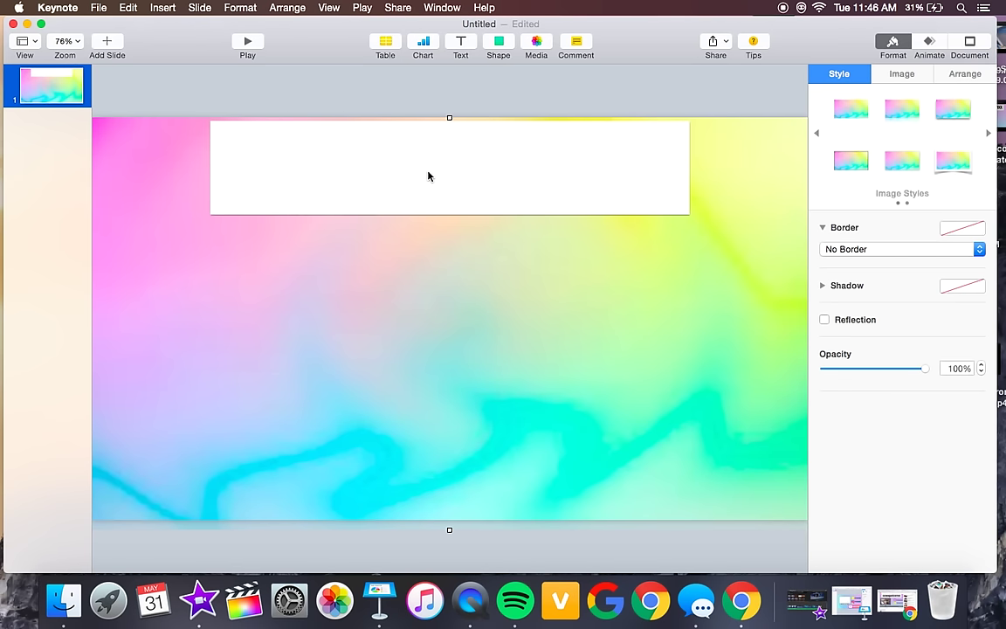
pyautogui.rightClick(427, 176)
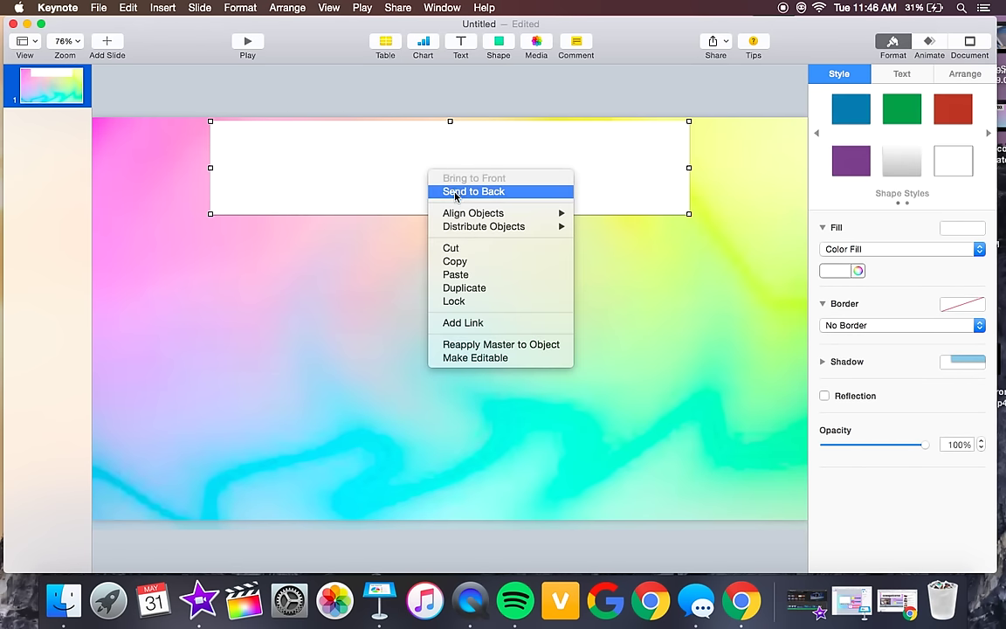
pyautogui.click(455, 192)
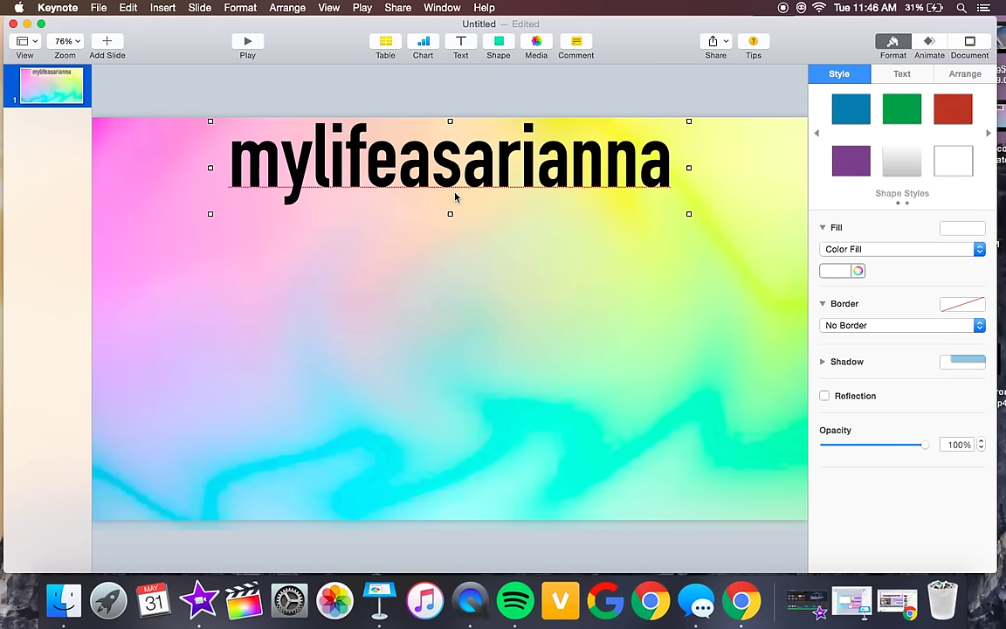
# - Send the rainbow background image to the back, behind every other slide object
pyautogui.click(455, 368)
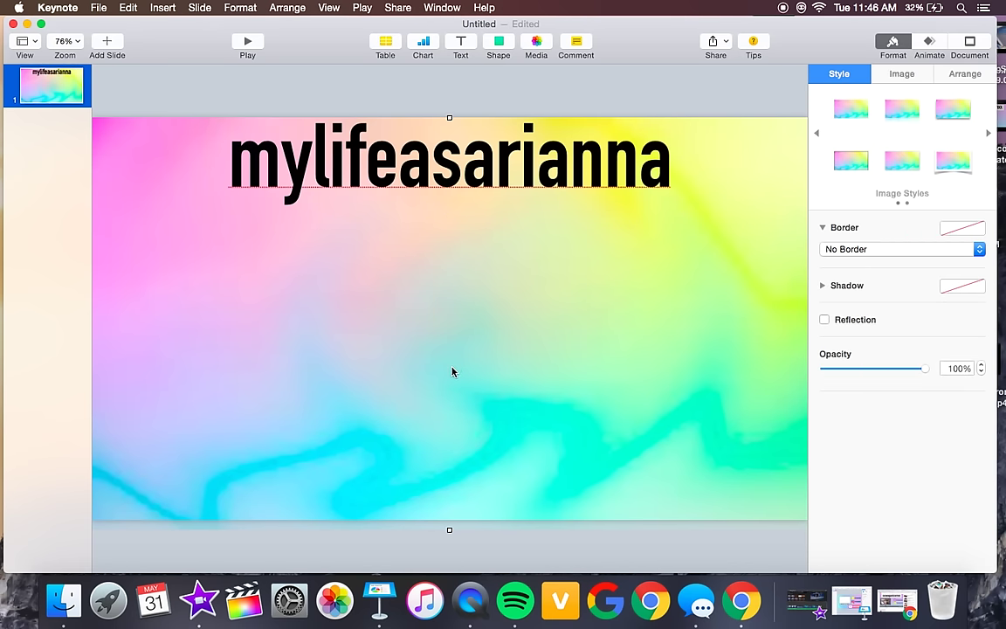
pyautogui.rightClick(453, 371)
pyautogui.click(301, 350)
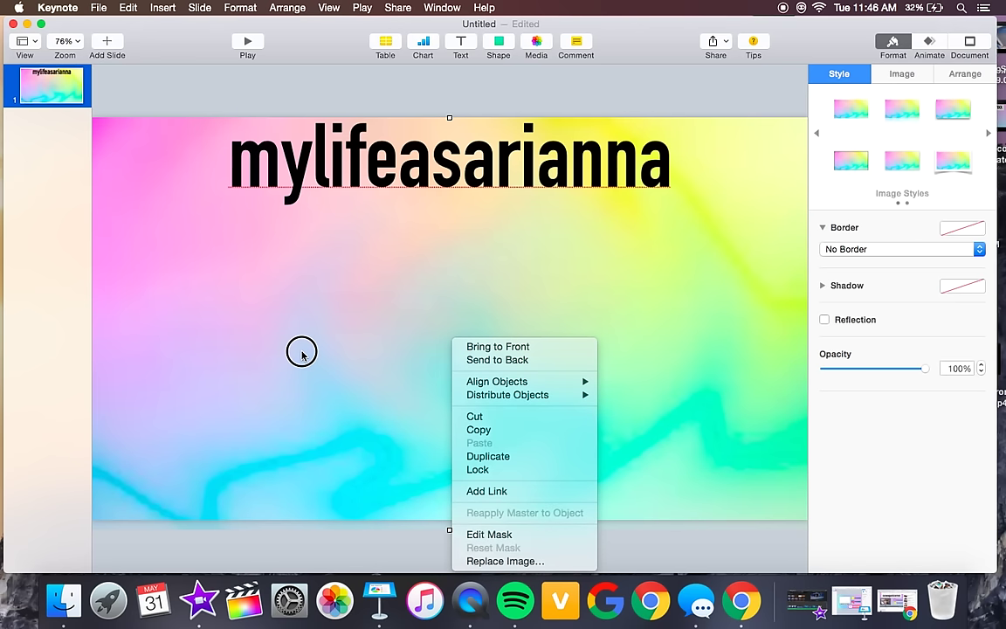
pyautogui.rightClick(377, 353)
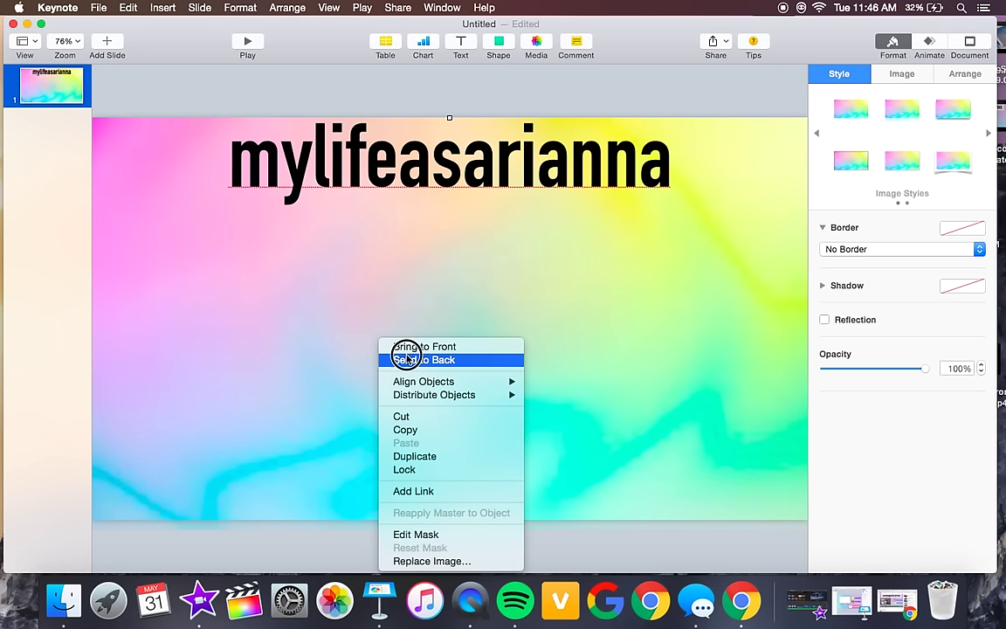
pyautogui.click(406, 359)
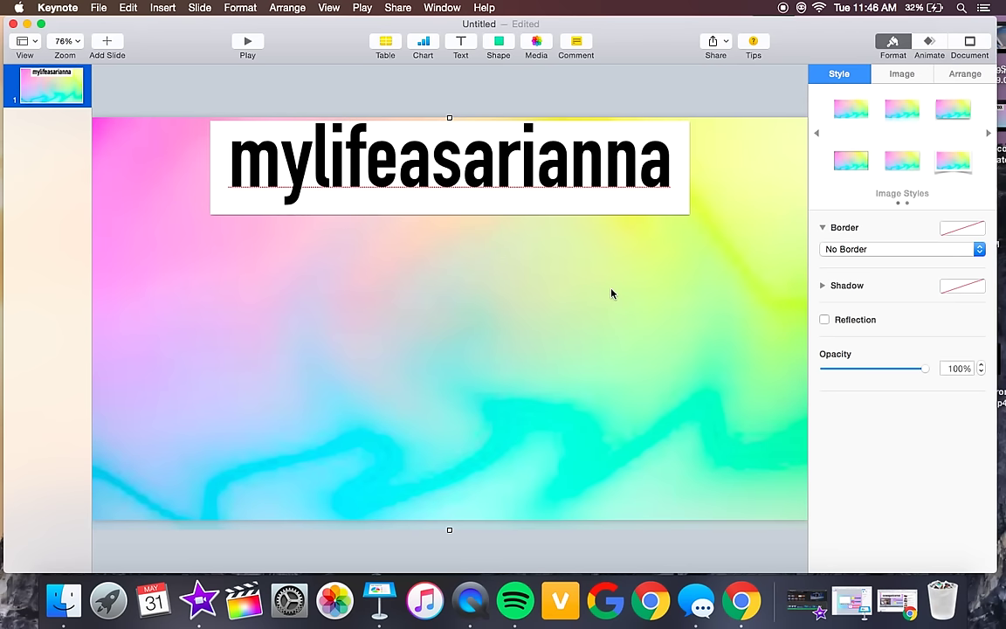
# - Enlarge Chrome and preview the Mac computer image in the 'mac computer png' results, then return to Keynote
pyautogui.click(741, 600)
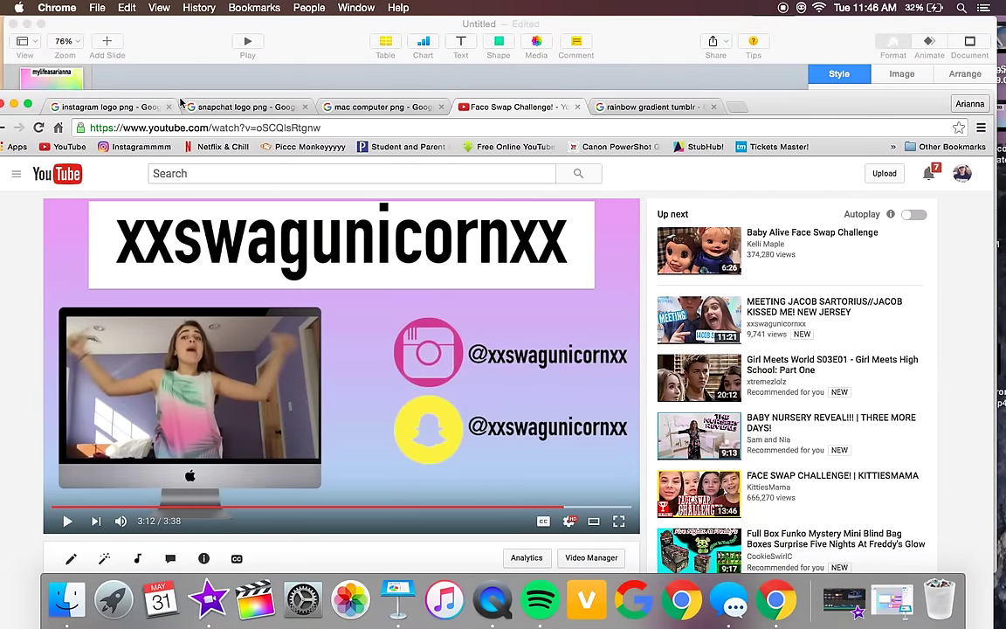
pyautogui.doubleClick(180, 94)
pyautogui.click(355, 34)
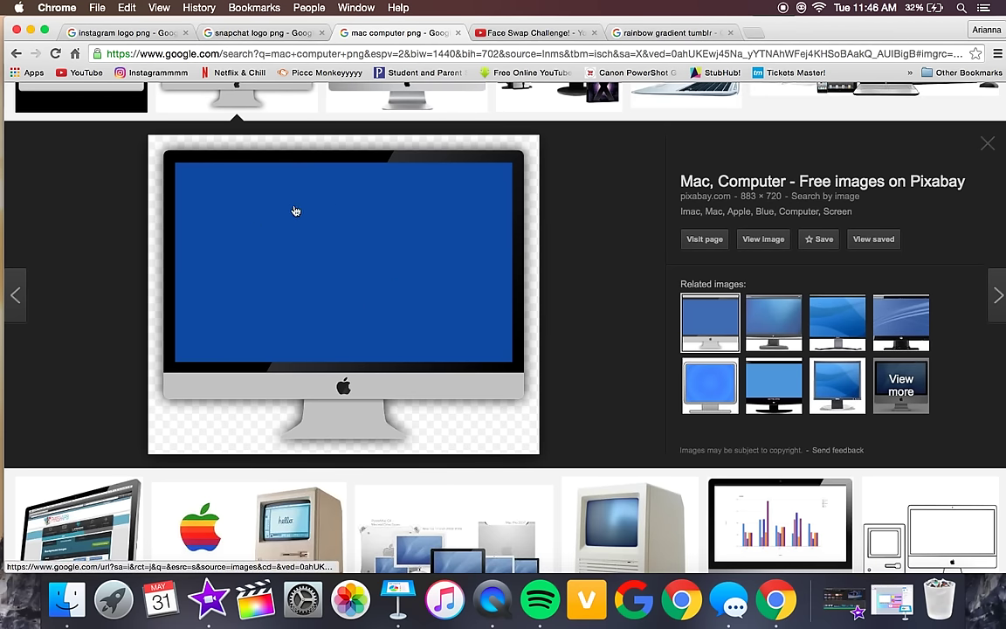
pyautogui.click(31, 30)
# - Drag macbook.png from the desktop onto the slide, resize it, and place it left below the banner
pyautogui.moveTo(563, 24); pyautogui.dragTo(570, 81)
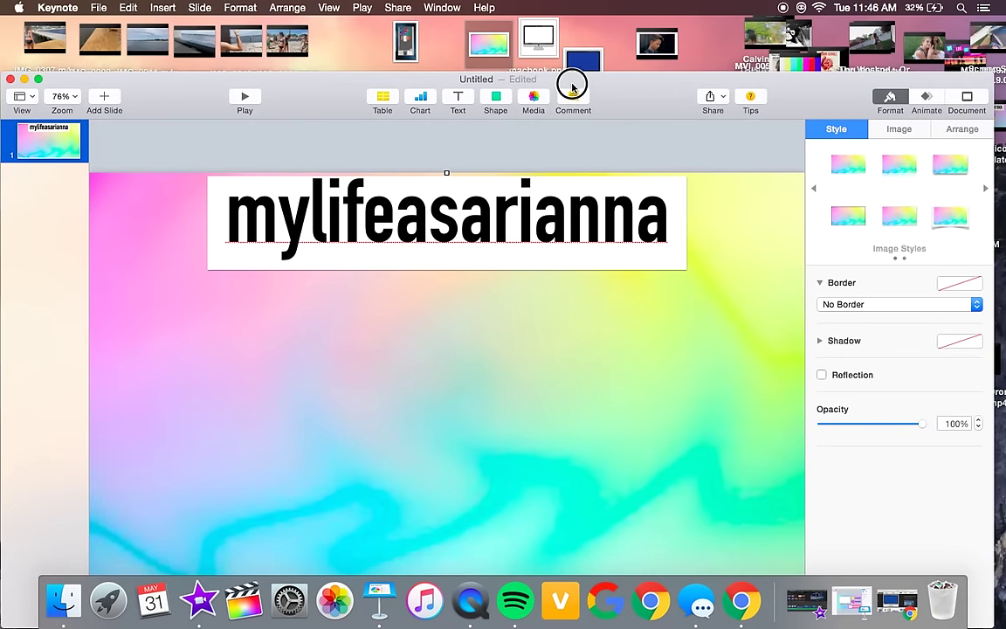
pyautogui.moveTo(539, 36); pyautogui.dragTo(201, 362)
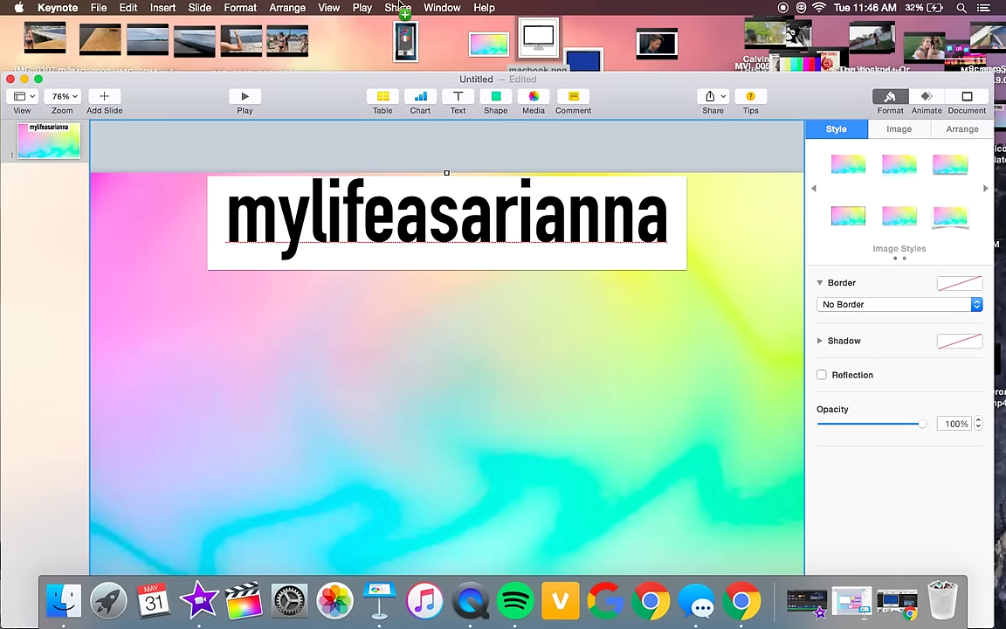
pyautogui.moveTo(320, 97); pyautogui.dragTo(330, 41)
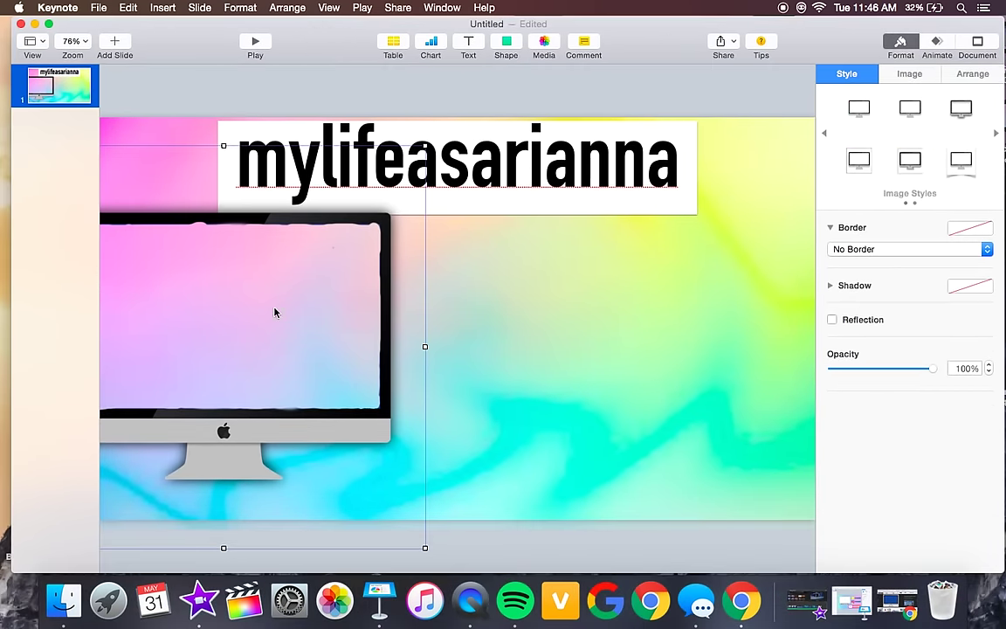
pyautogui.moveTo(274, 312); pyautogui.dragTo(330, 447)
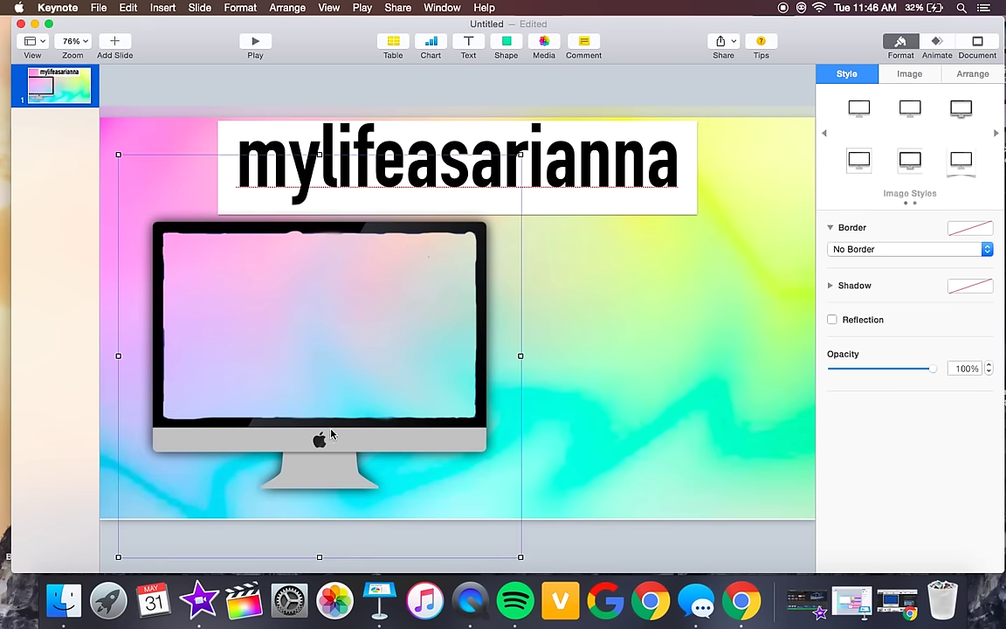
pyautogui.moveTo(119, 154); pyautogui.dragTo(242, 280)
pyautogui.moveTo(276, 333); pyautogui.dragTo(145, 312)
pyautogui.moveTo(114, 259); pyautogui.dragTo(62, 203)
pyautogui.moveTo(195, 402); pyautogui.dragTo(269, 422)
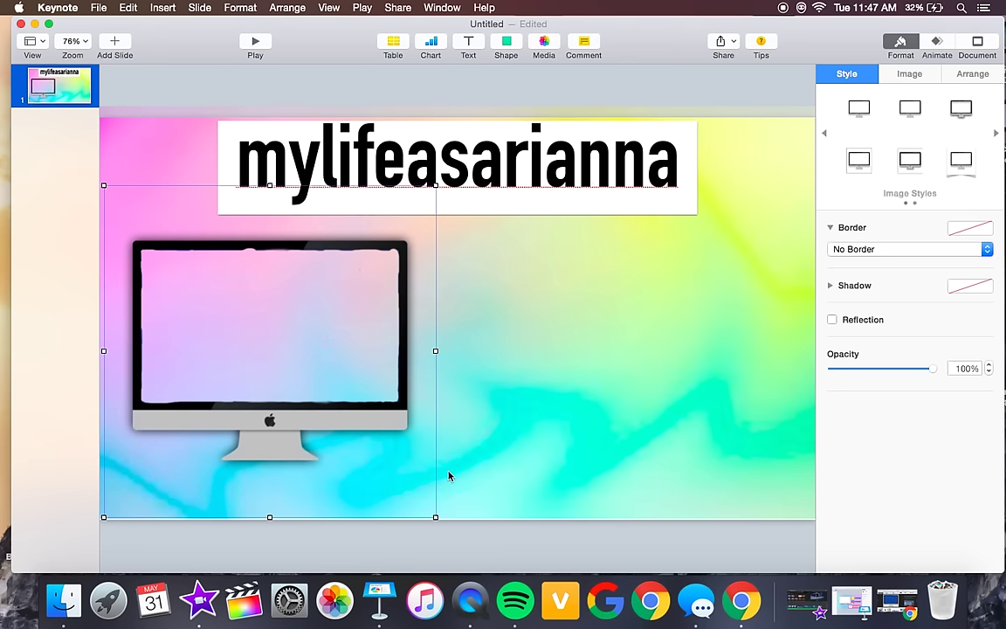
# - Save the Instagram logo from the 'instagram logo png' results to the desktop as Instagram-512.png
pyautogui.click(740, 601)
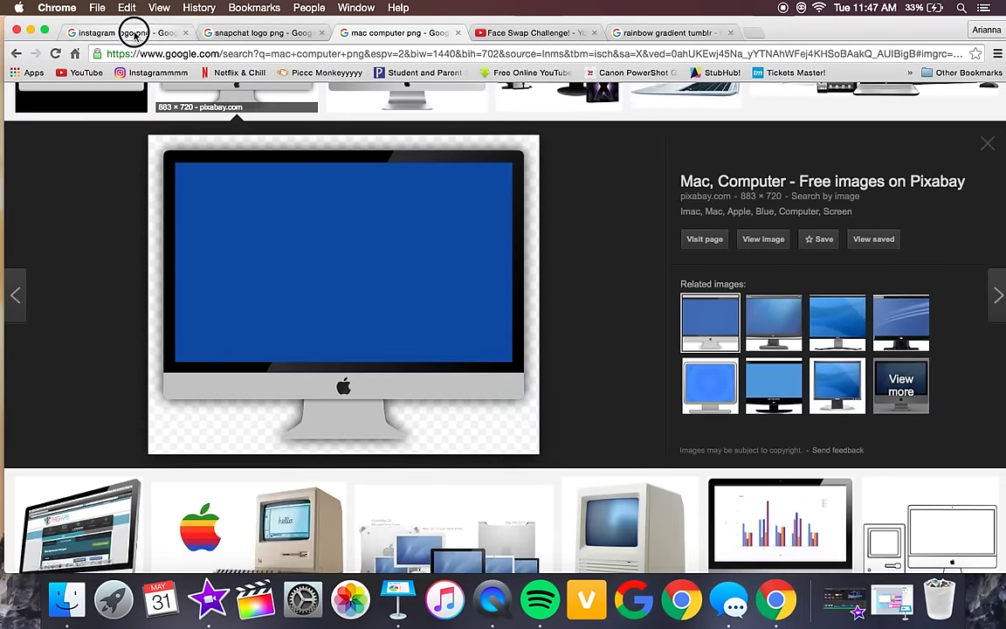
pyautogui.click(133, 34)
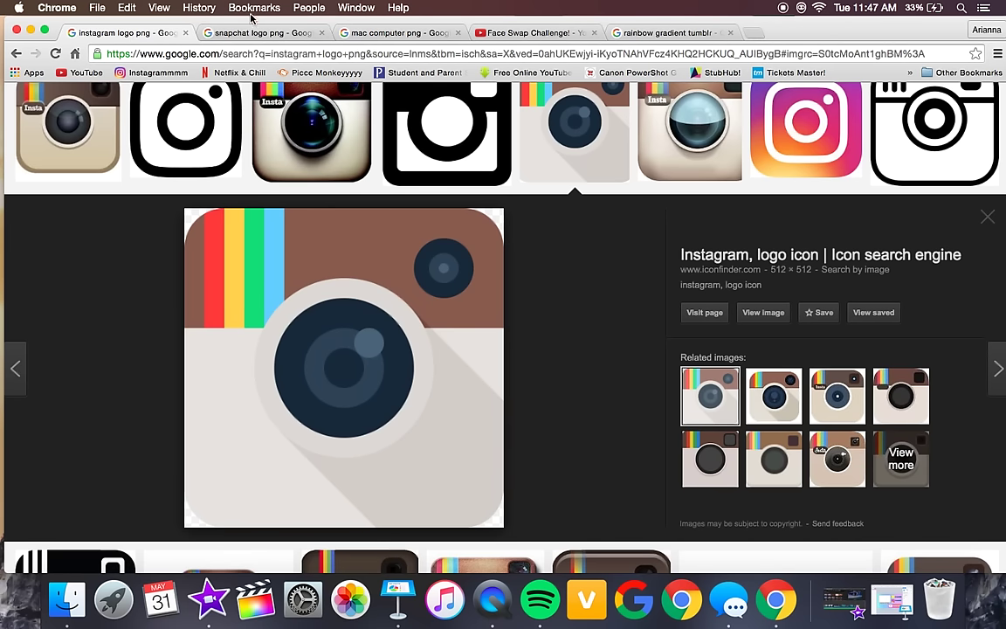
pyautogui.moveTo(207, 28); pyautogui.dragTo(207, 84)
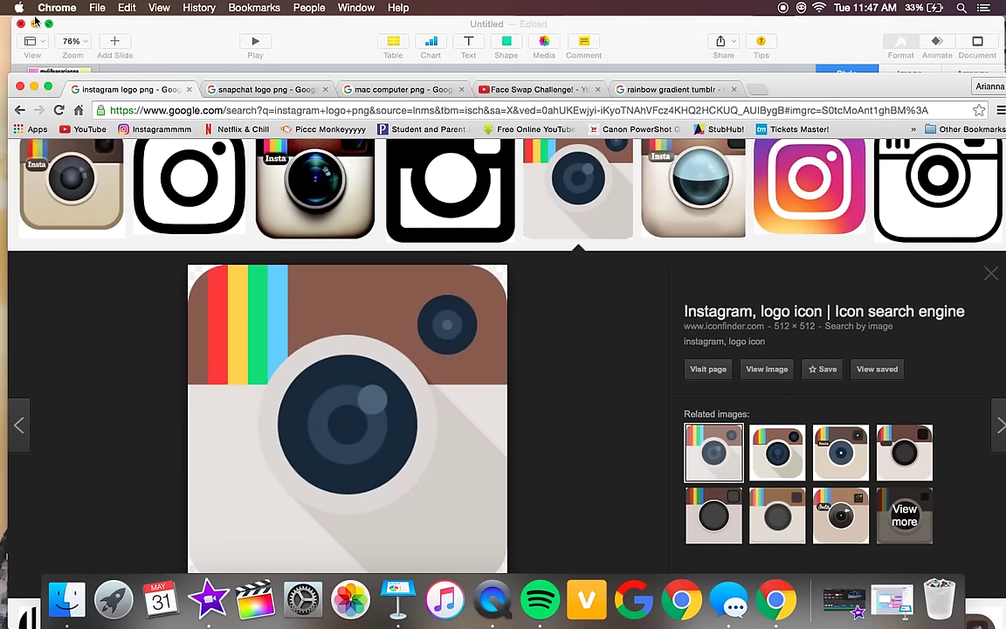
pyautogui.click(34, 23)
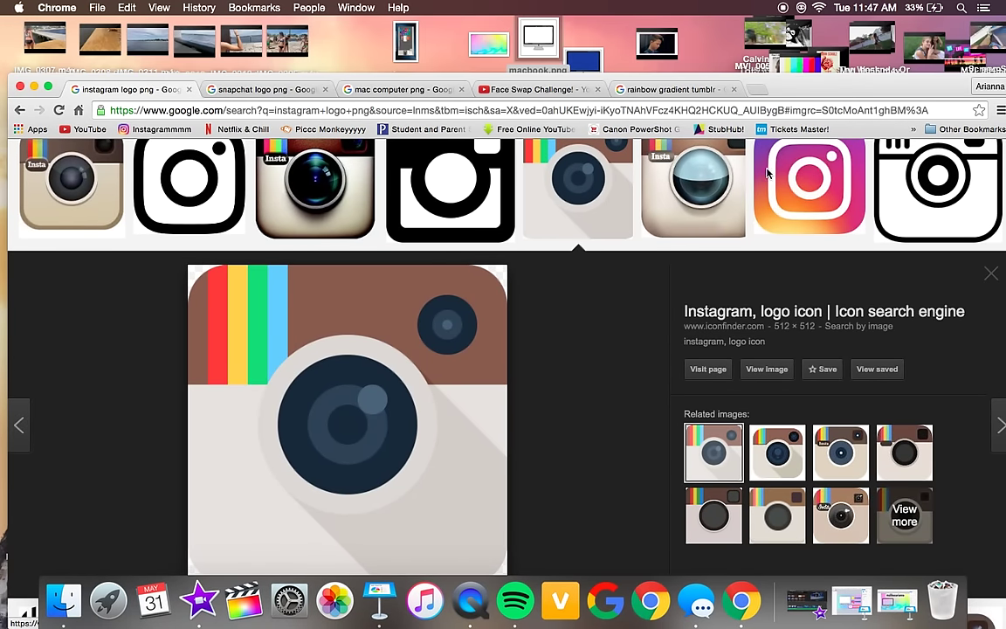
pyautogui.moveTo(395, 338); pyautogui.dragTo(356, 54)
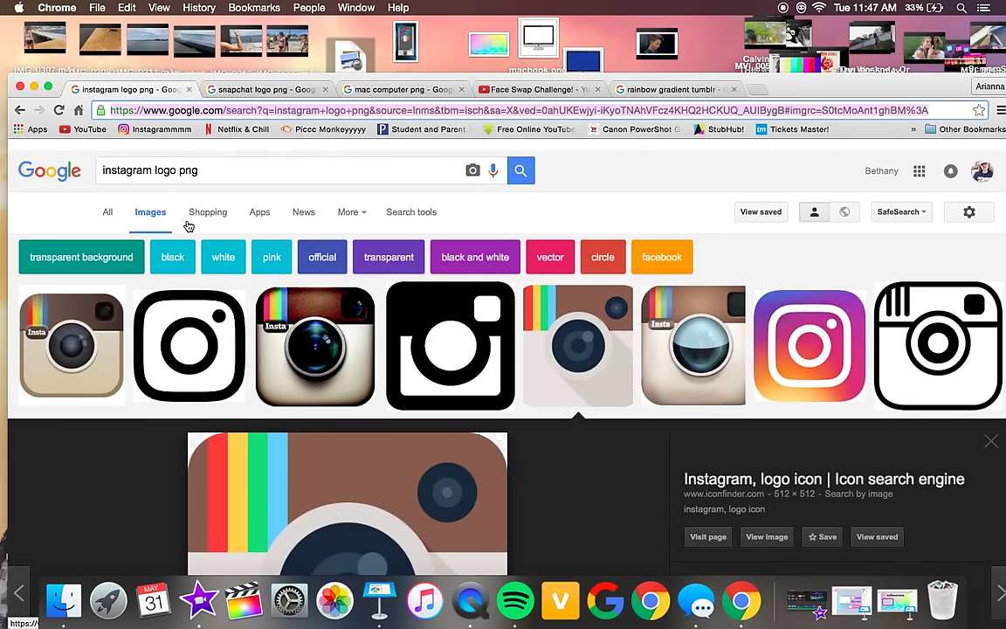
# - Save the Snapchat logo from the 'snapchat logo png' results to the desktop as Snapchat_Logo.png
pyautogui.click(266, 89)
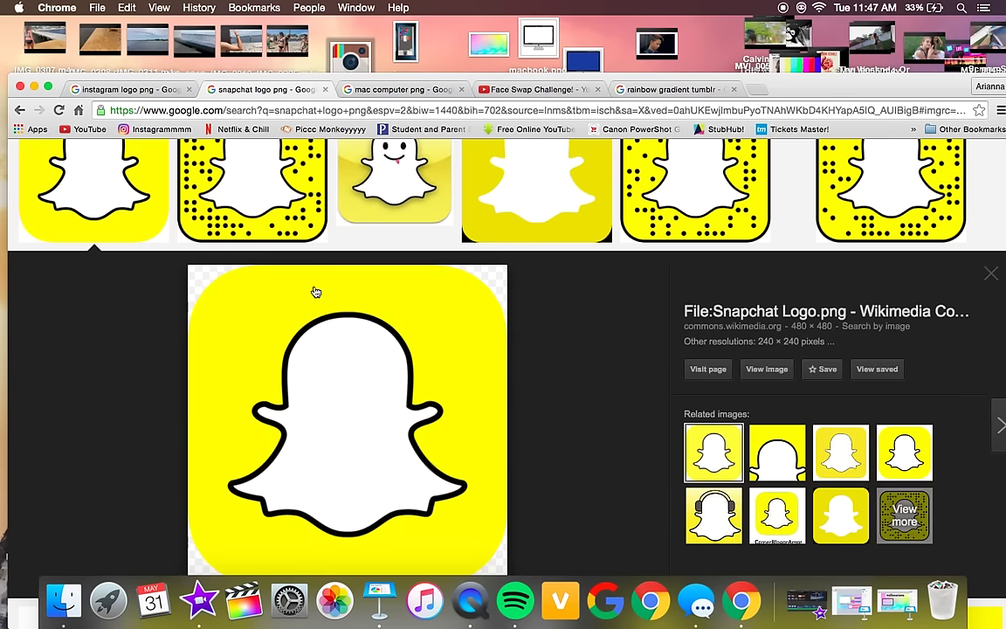
pyautogui.scroll(10, 315, 292)
pyautogui.scroll(-5, 332, 279)
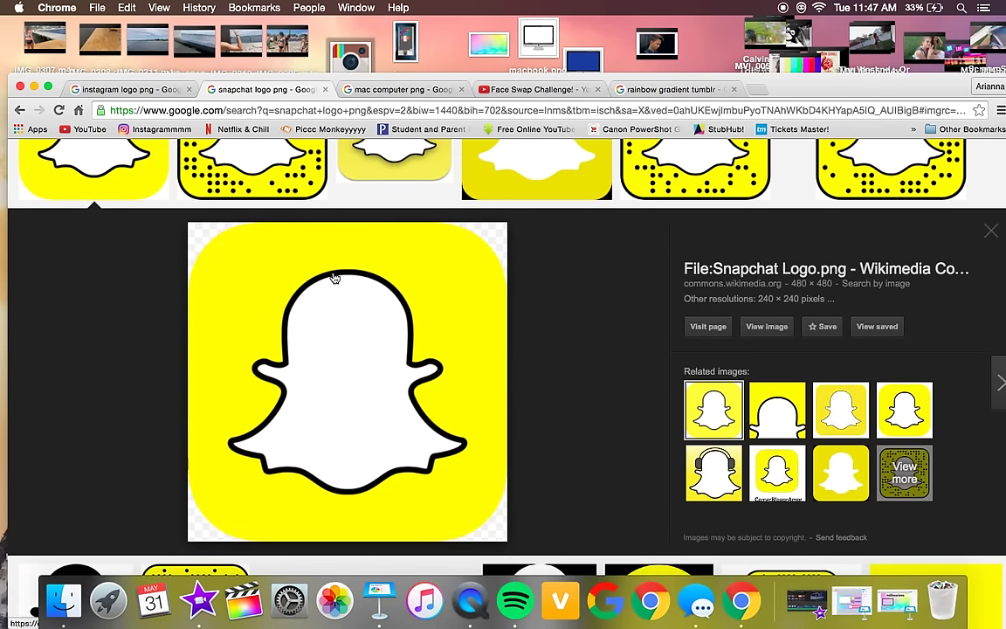
pyautogui.moveTo(328, 277); pyautogui.dragTo(445, 39)
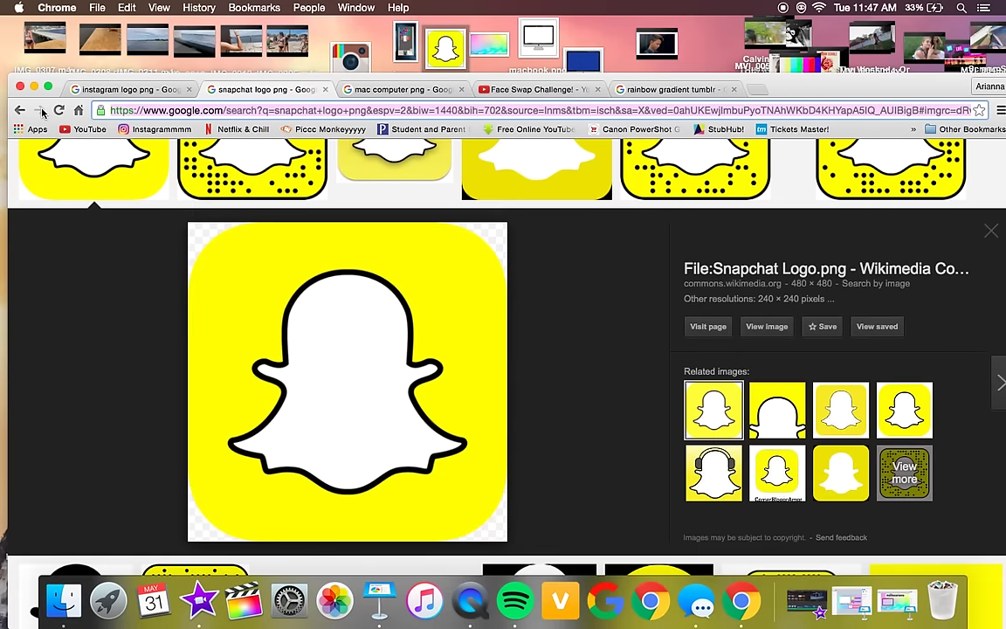
pyautogui.click(35, 88)
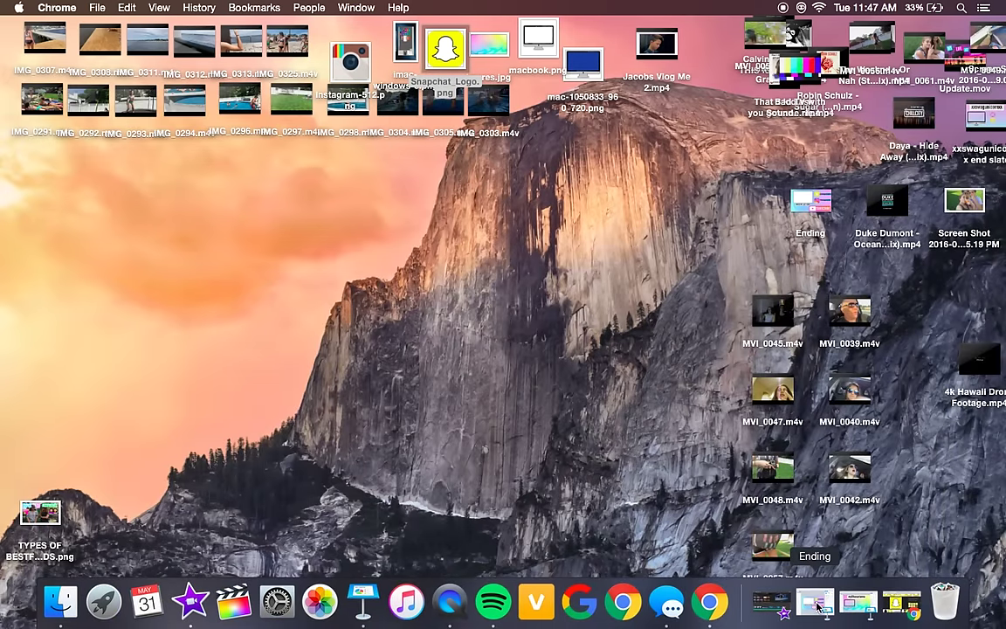
# - Add Instagram-512.png and Snapchat_Logo.png to the slide, shrinking Instagram to about 234 x 234 pt above Snapchat
pyautogui.click(814, 601)
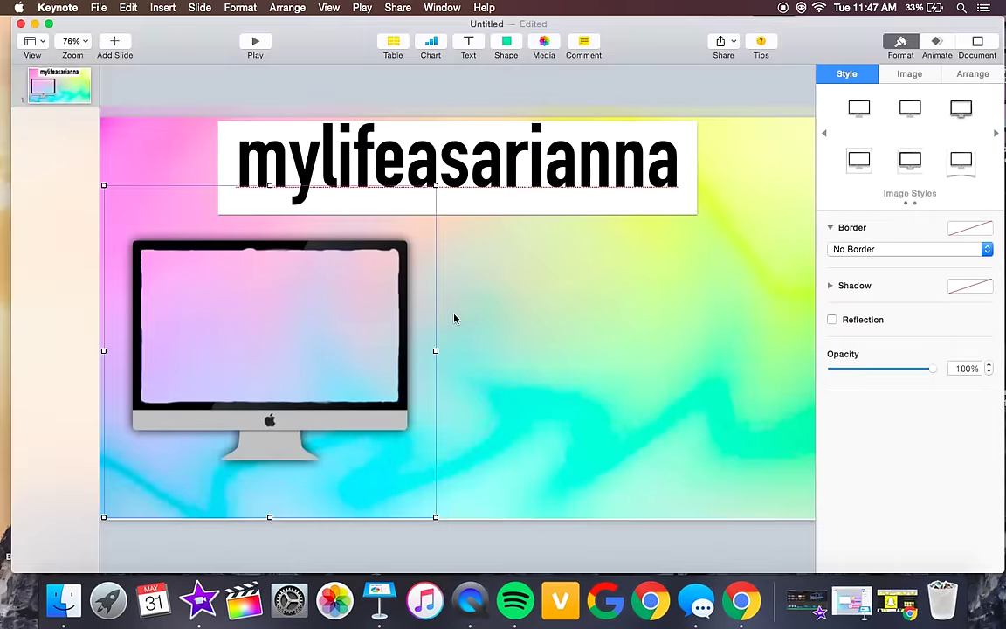
pyautogui.moveTo(380, 46); pyautogui.dragTo(471, 332)
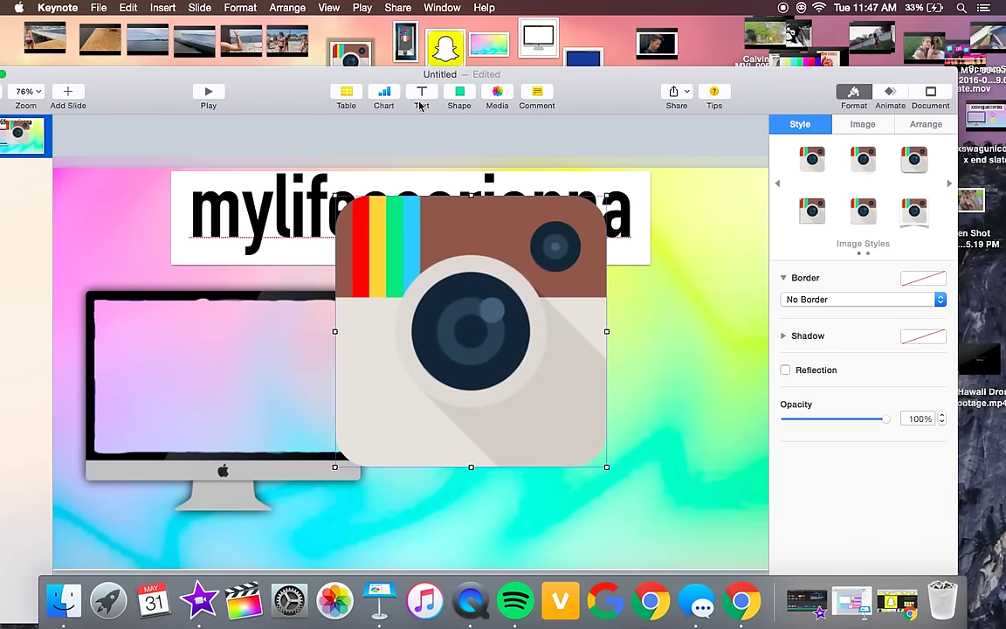
pyautogui.moveTo(463, 50); pyautogui.dragTo(513, 523)
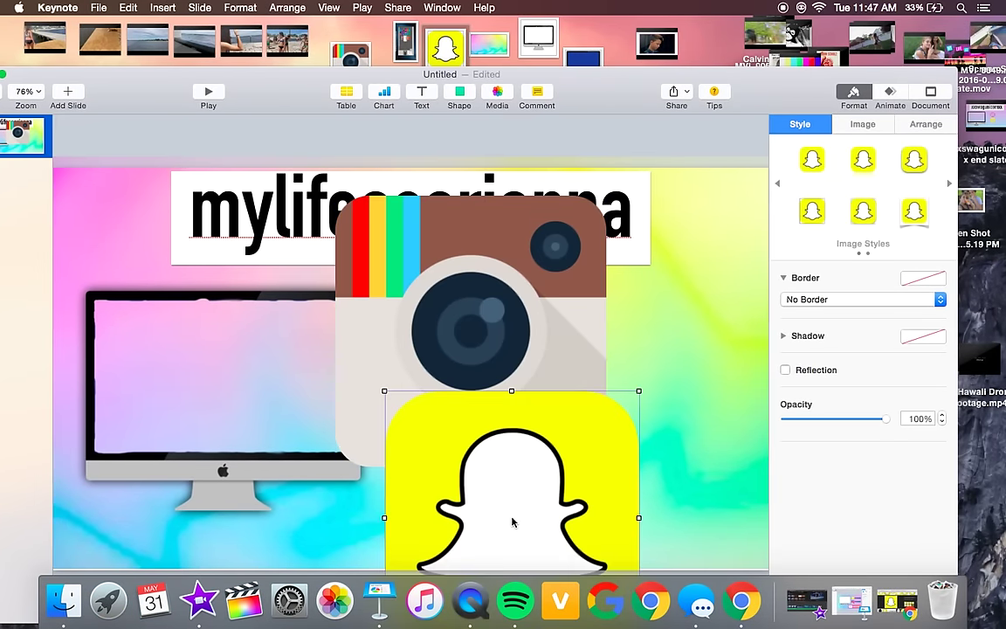
pyautogui.moveTo(194, 76); pyautogui.dragTo(262, 25)
pyautogui.click(402, 192)
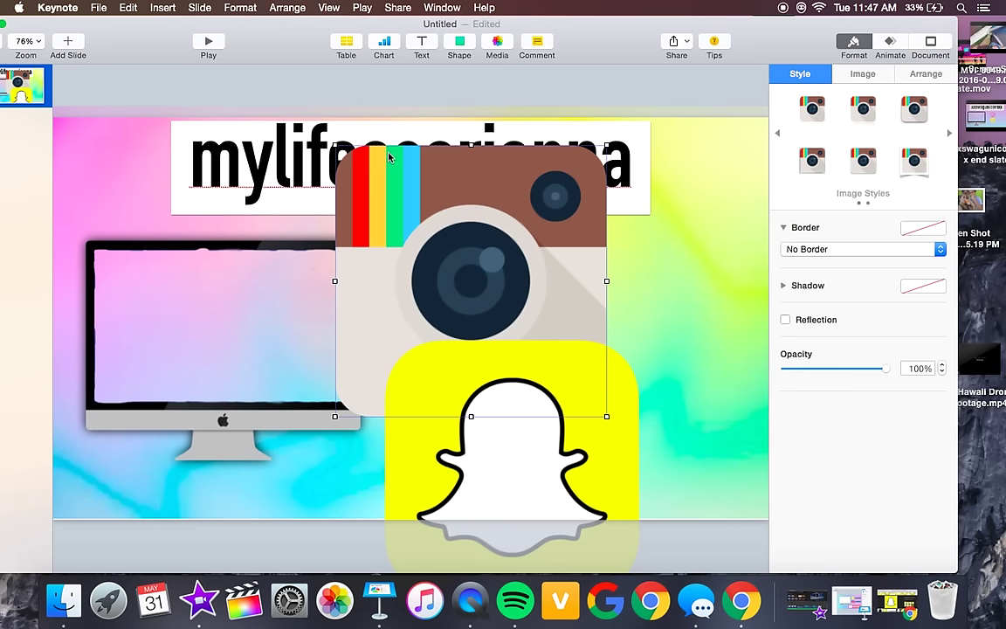
pyautogui.moveTo(337, 148); pyautogui.dragTo(502, 257)
pyautogui.click(507, 440)
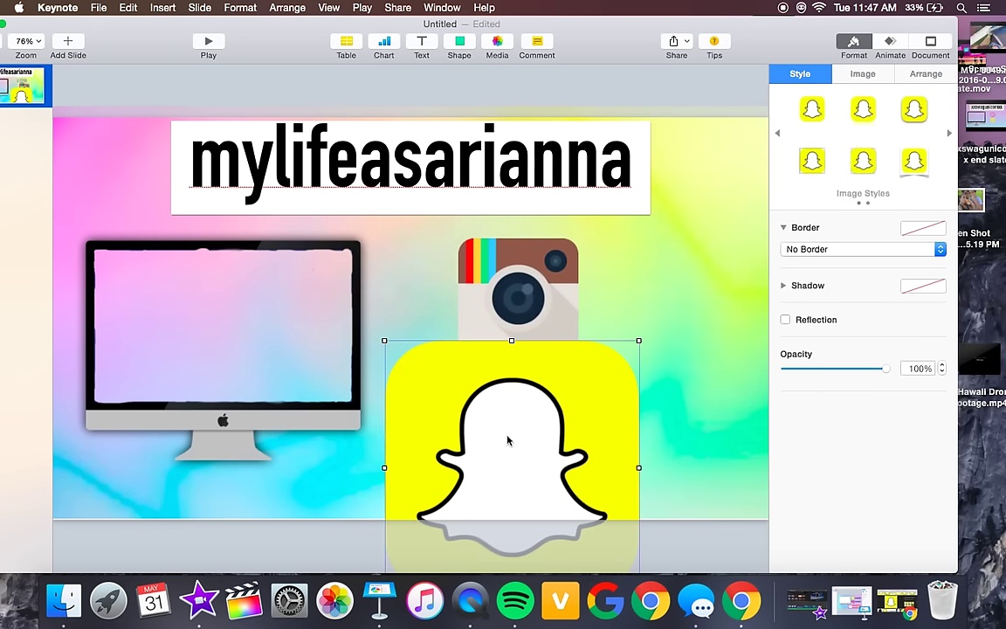